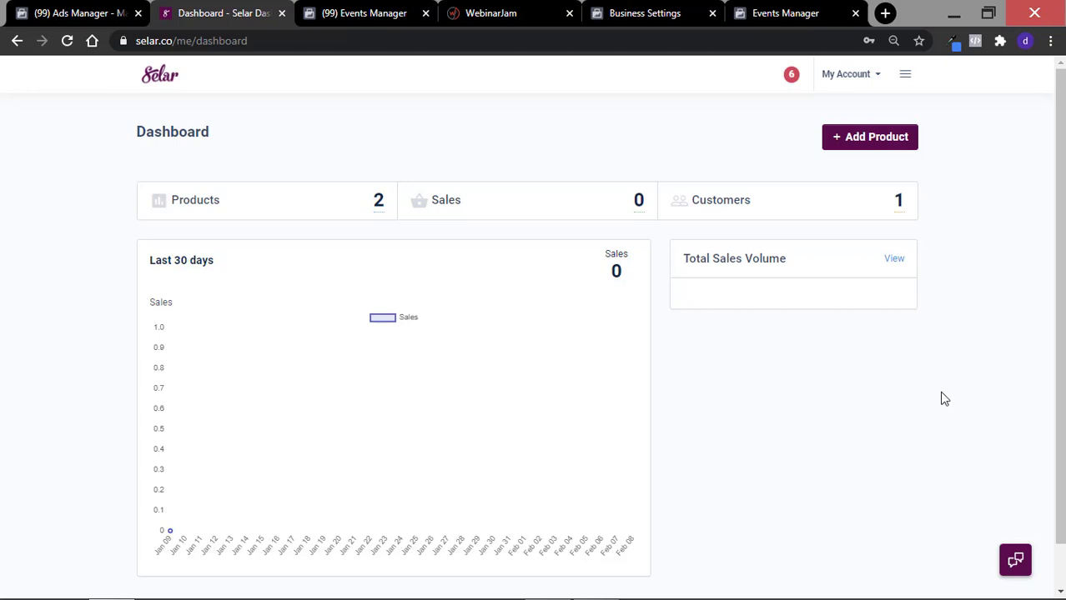
# Open the sidebar from the hamburger icon at the top right of the Selar dashboard.
pyautogui.click(904, 77)
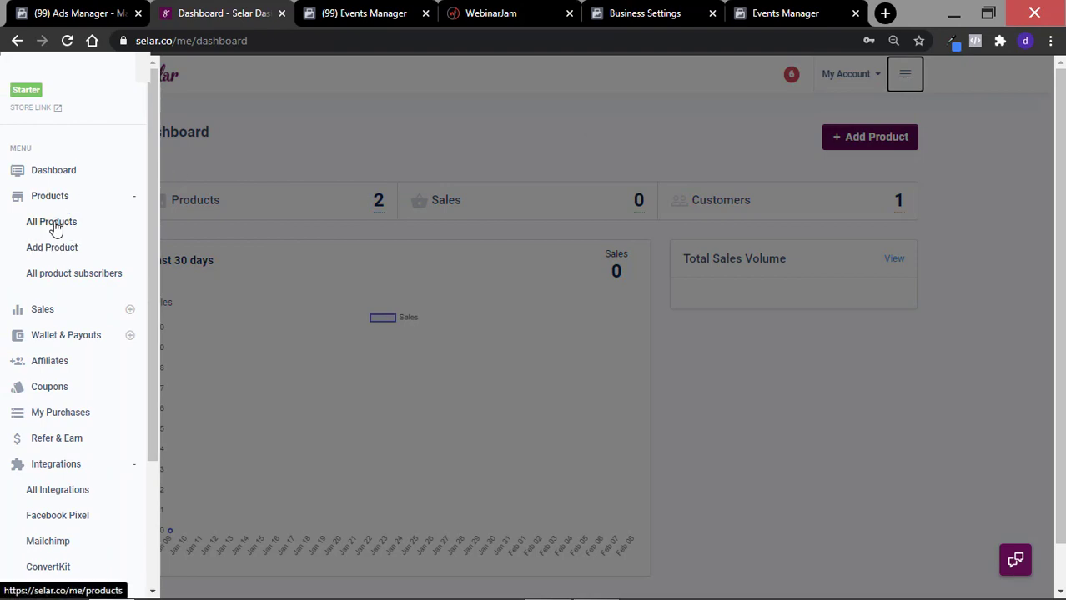
# Go to All Products and bring up the action menu on the ADD NEW PRODUCT row.
pyautogui.click(52, 223)
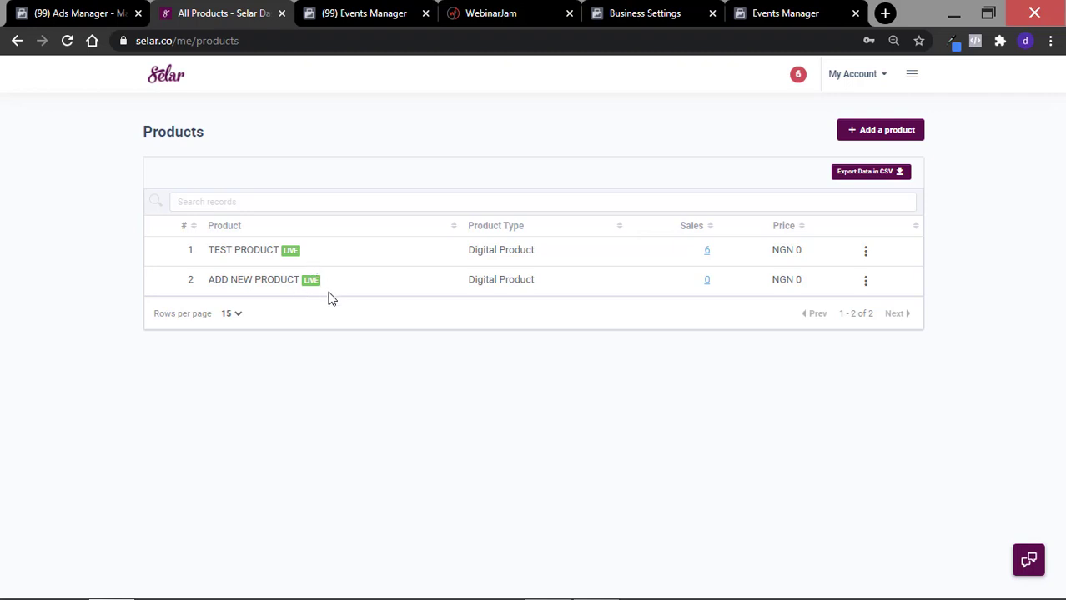
pyautogui.click(865, 283)
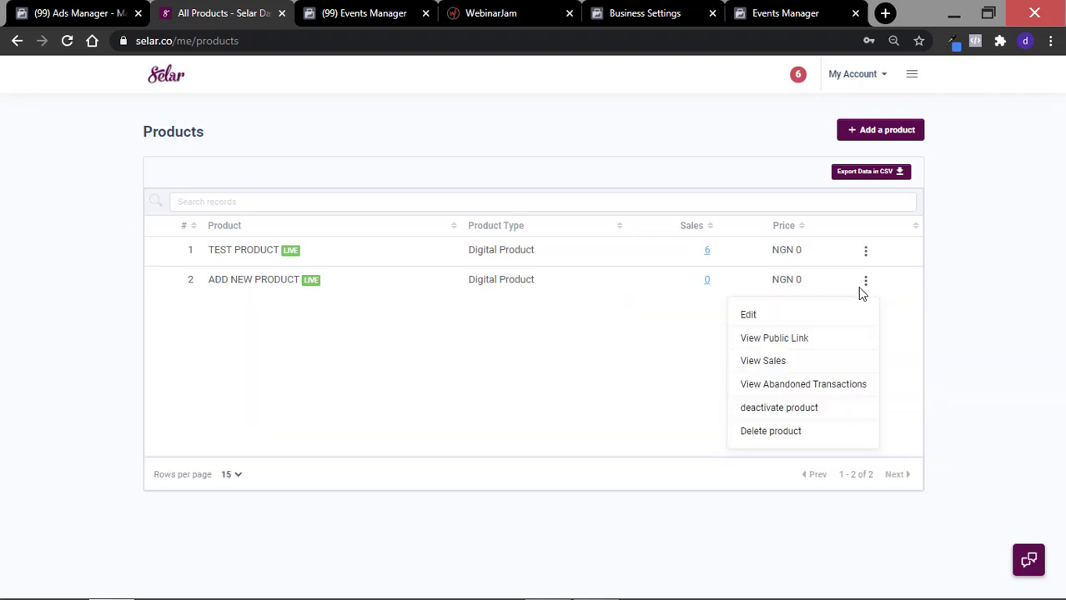
# Edit ADD NEW PRODUCT and view its Advanced Options to find product code vnwd.
pyautogui.click(752, 318)
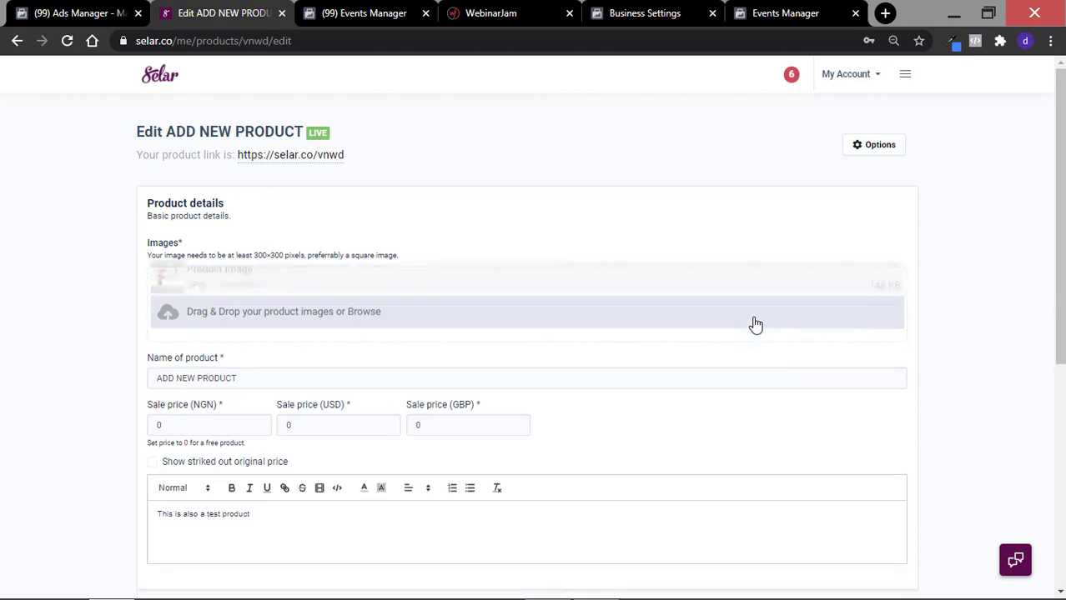
pyautogui.scroll(-5, 1053, 378)
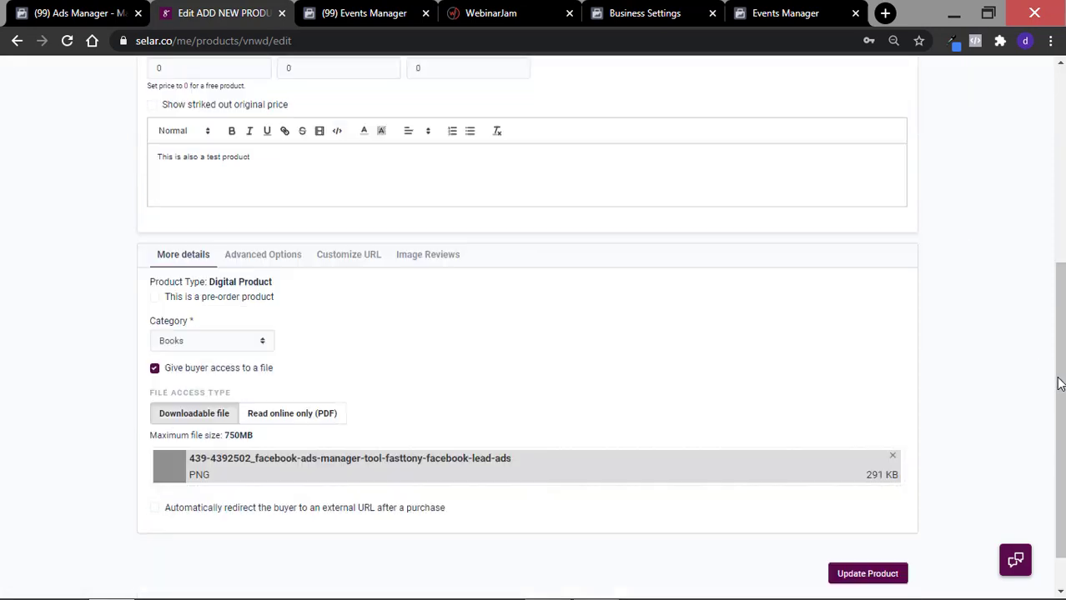
pyautogui.click(282, 208)
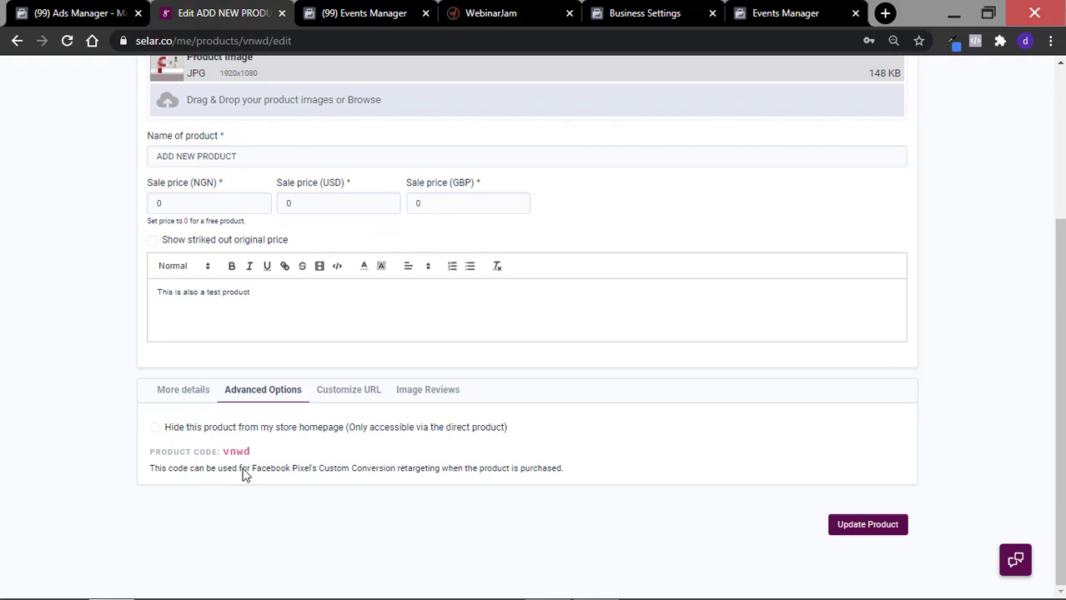
# Update the product and open its public product page in a new tab.
pyautogui.click(870, 534)
pyautogui.click(1059, 197)
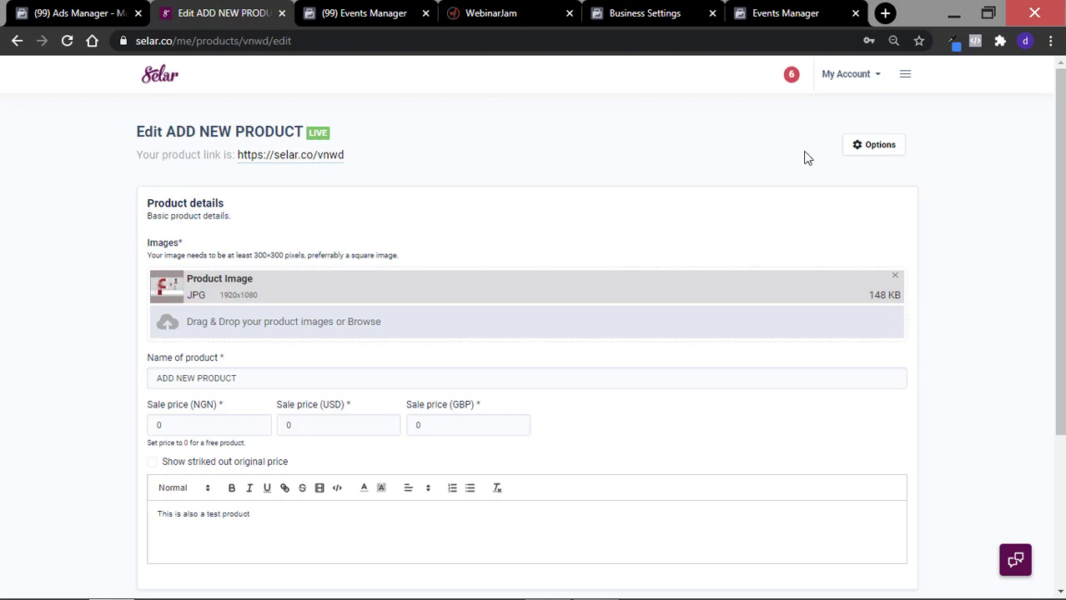
pyautogui.click(295, 156)
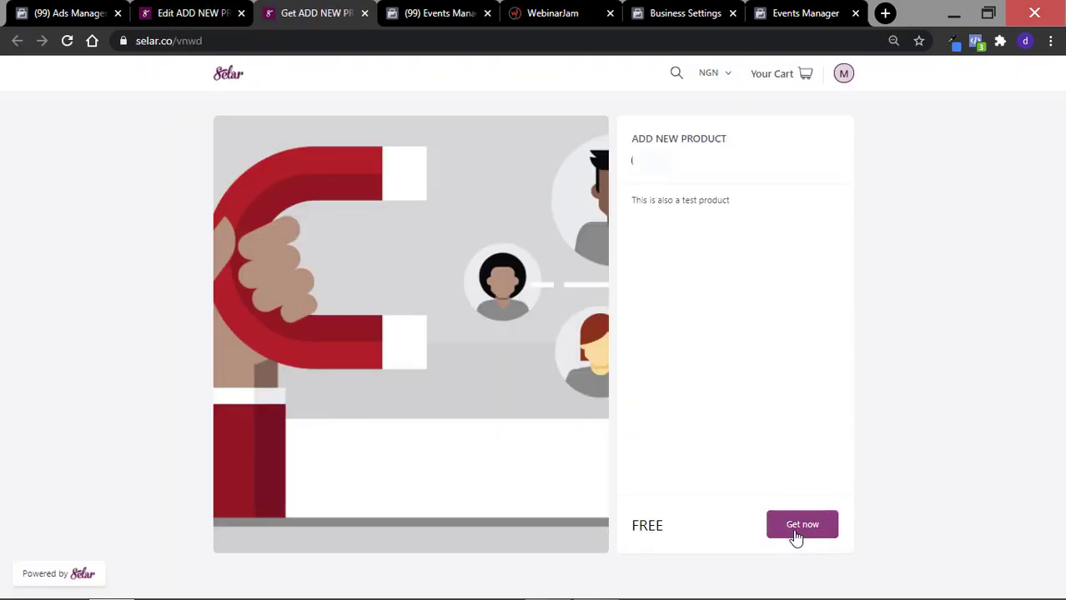
# Complete a free checkout of ADD NEW PRODUCT from its public page.
pyautogui.click(795, 534)
pyautogui.click(873, 543)
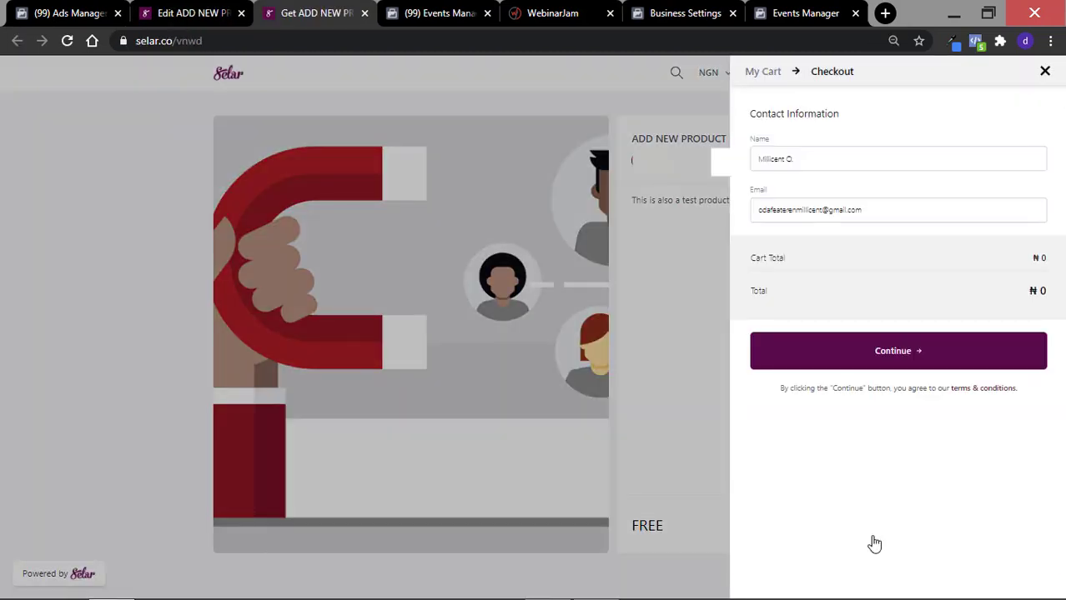
pyautogui.click(897, 354)
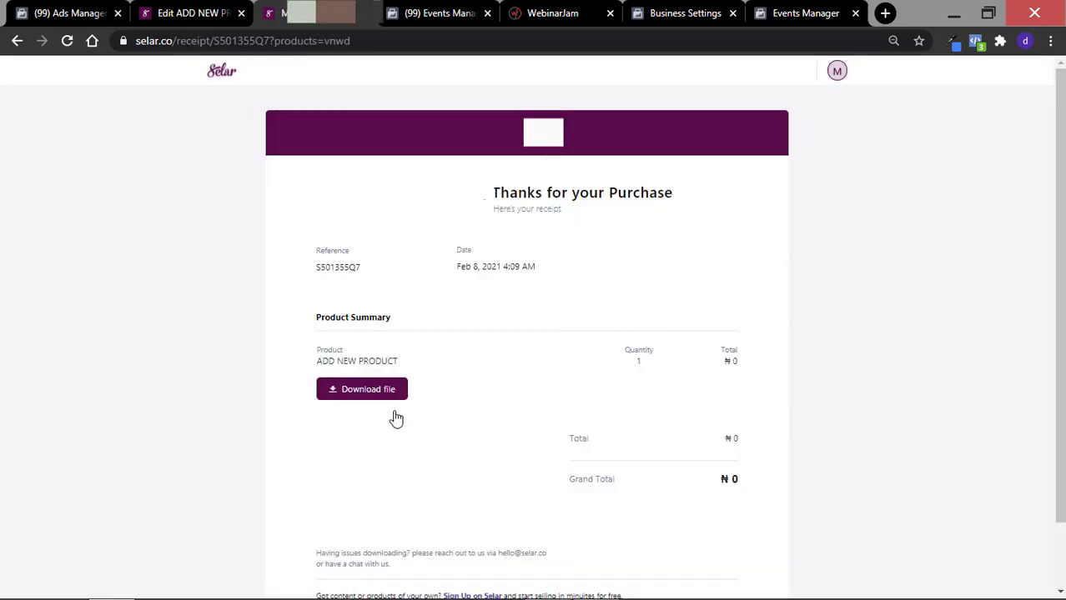
# Open TEST PRODUCT's public link, complete its free checkout, and view both receipts.
pyautogui.click(204, 20)
pyautogui.click(905, 73)
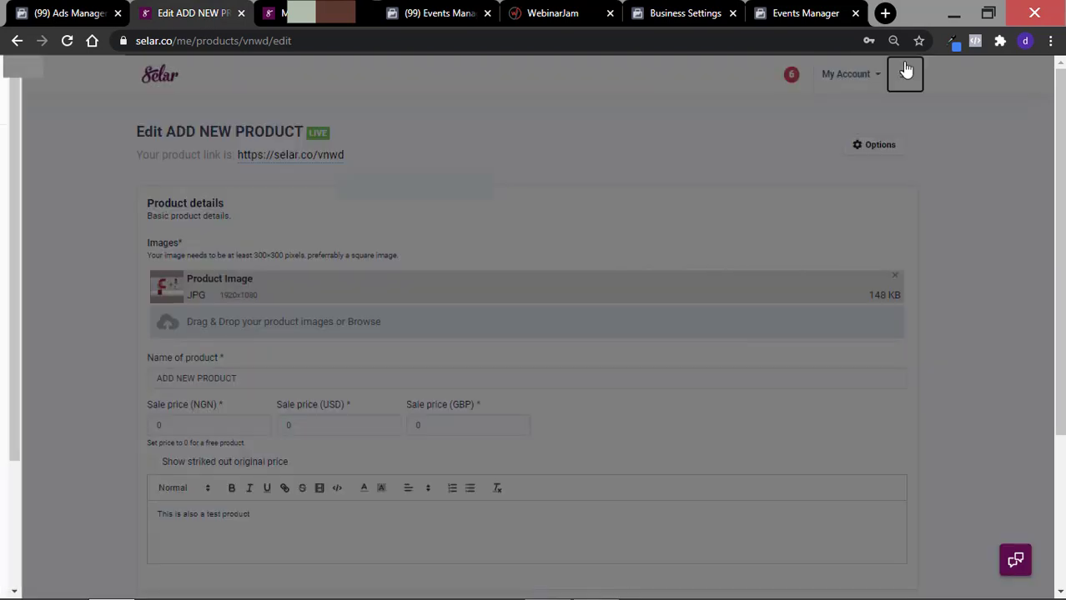
pyautogui.click(65, 228)
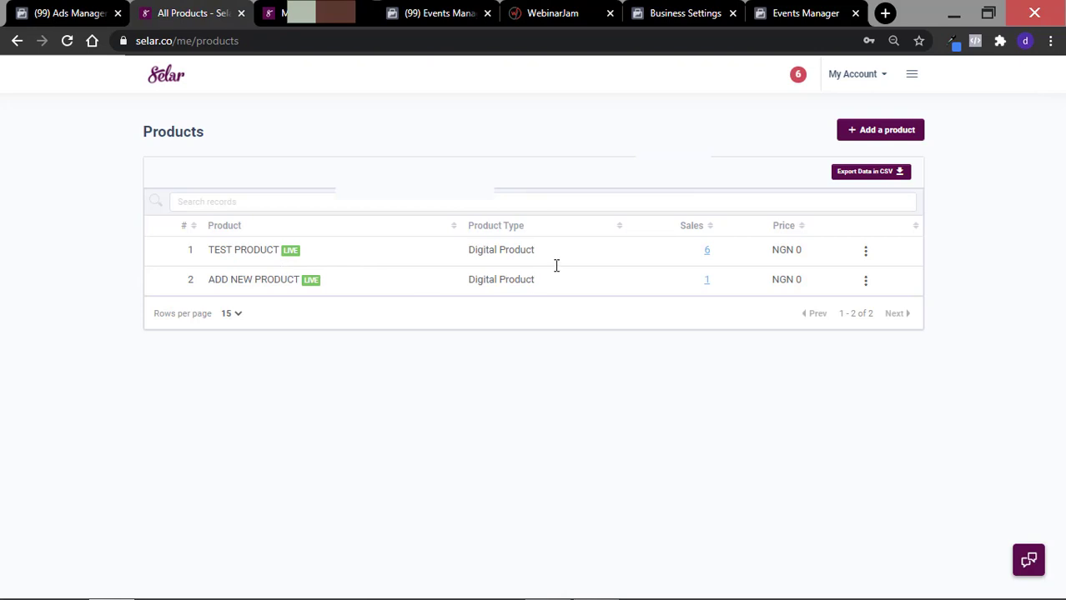
pyautogui.click(864, 255)
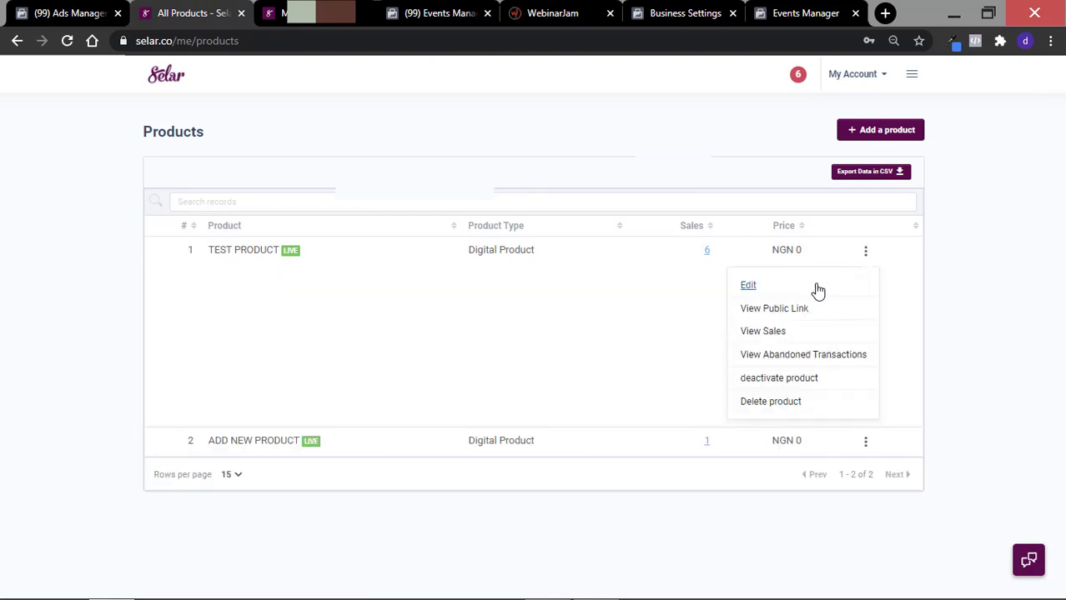
pyautogui.click(778, 310)
pyautogui.click(803, 528)
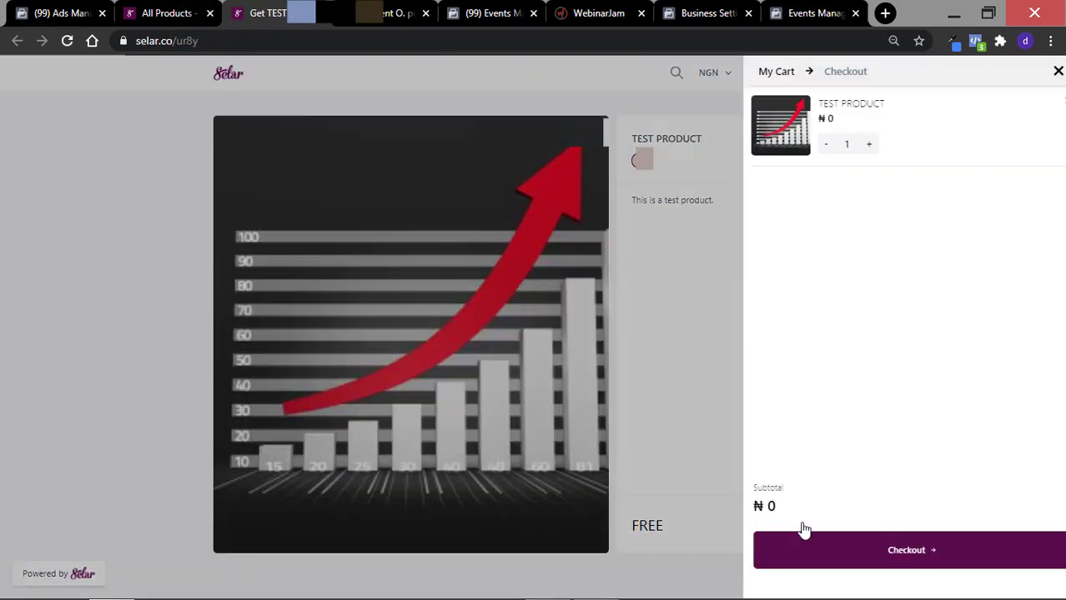
pyautogui.click(853, 565)
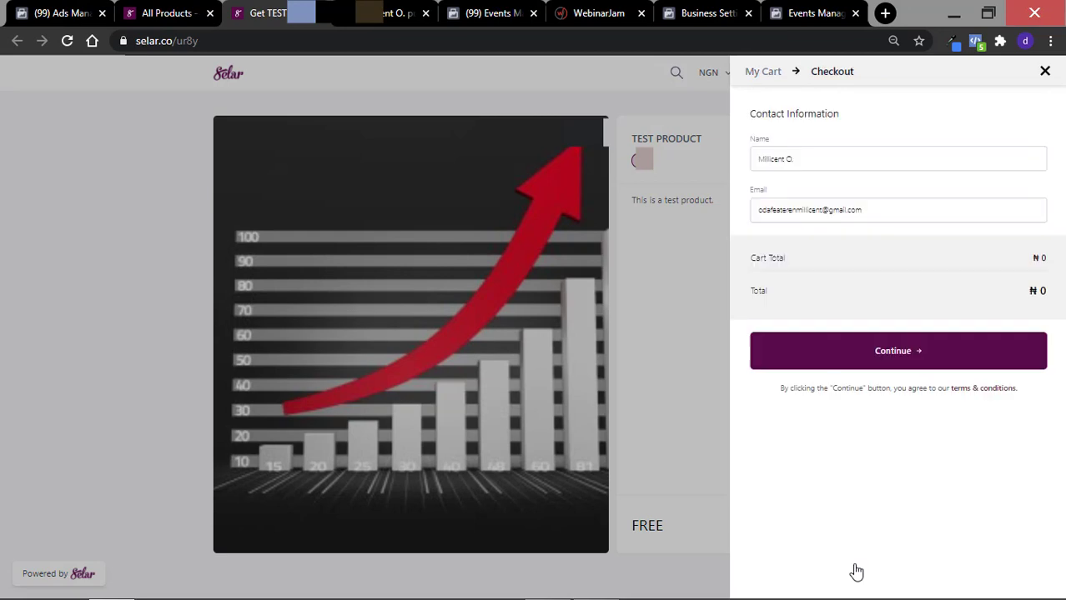
pyautogui.click(861, 357)
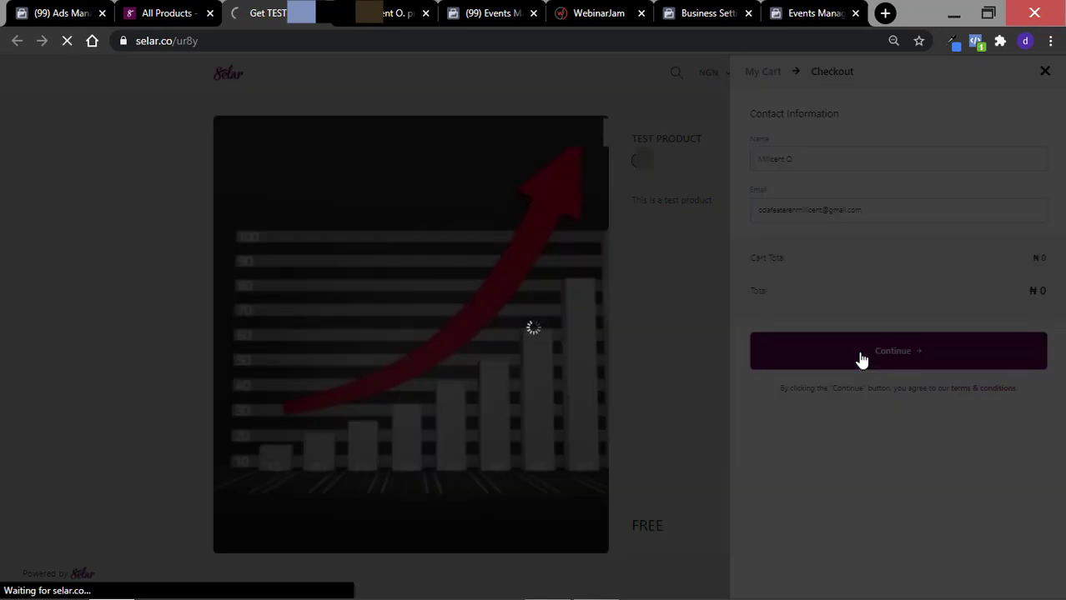
pyautogui.hotkey('ctrl', 'Tab')
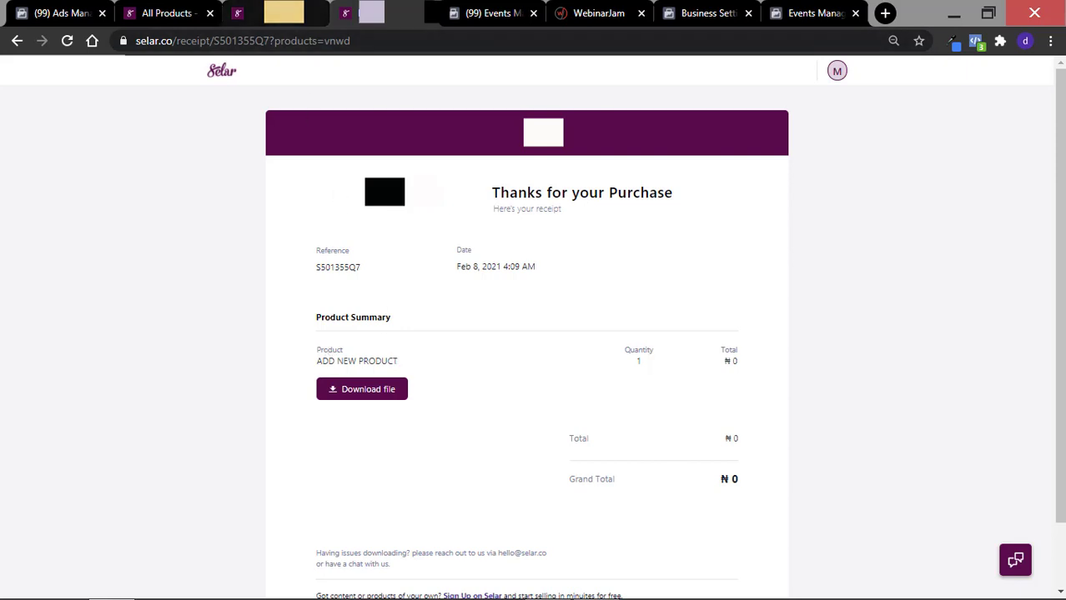
pyautogui.click(275, 12)
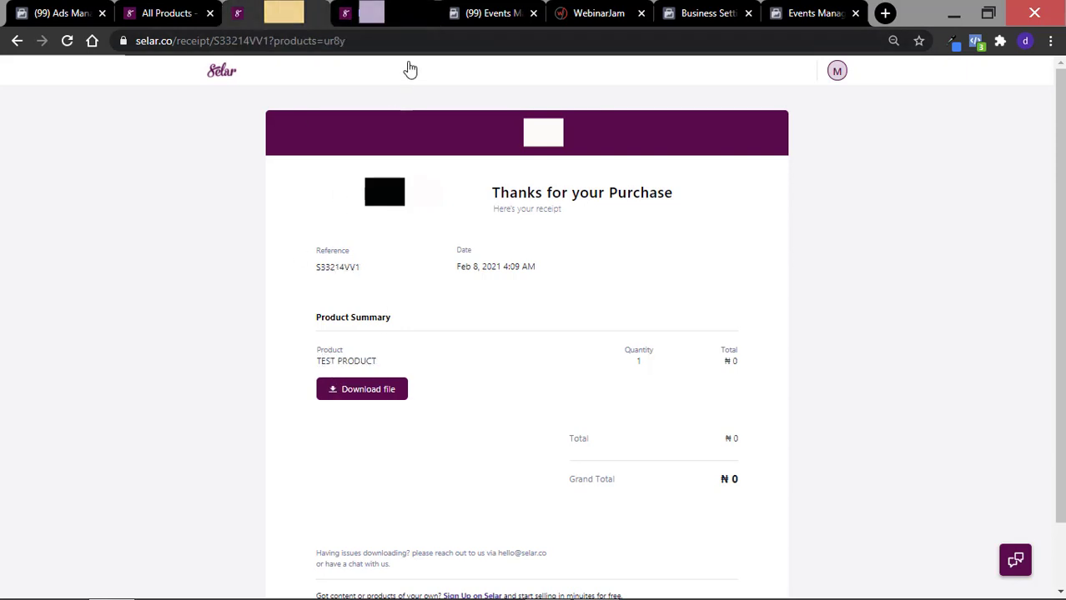
# Compare both purchase receipts with product code vnwd on the edit page, then go to Events Manager.
pyautogui.click(393, 24)
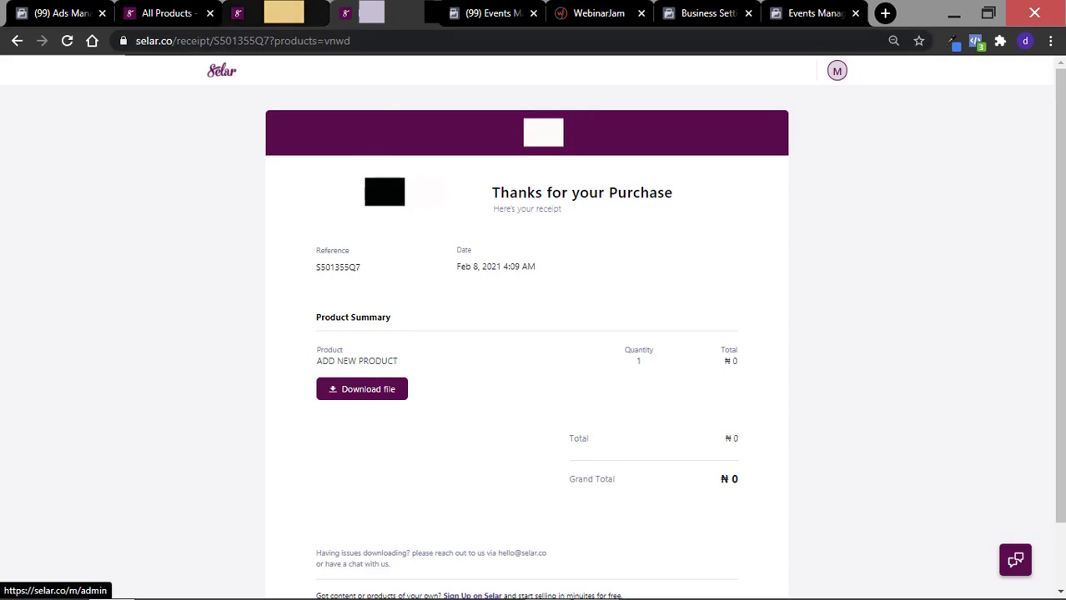
pyautogui.click(278, 15)
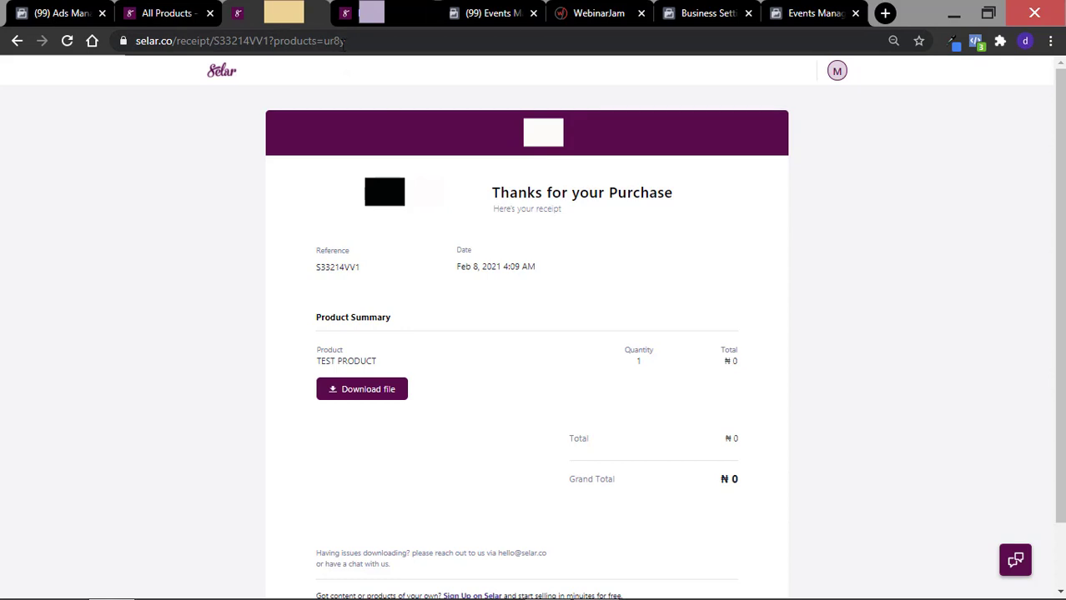
pyautogui.click(371, 22)
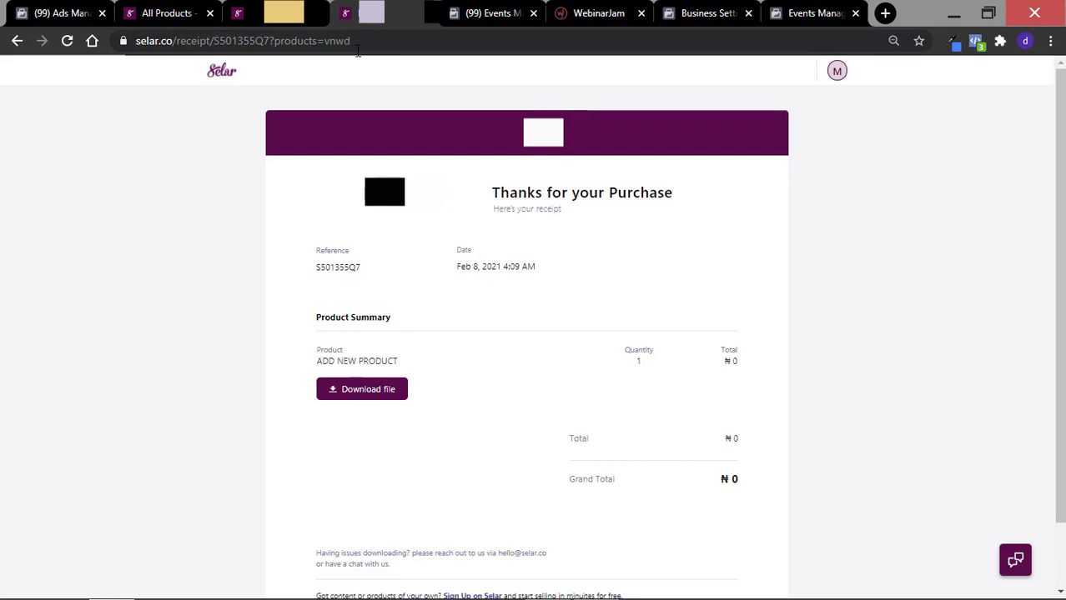
pyautogui.click(167, 12)
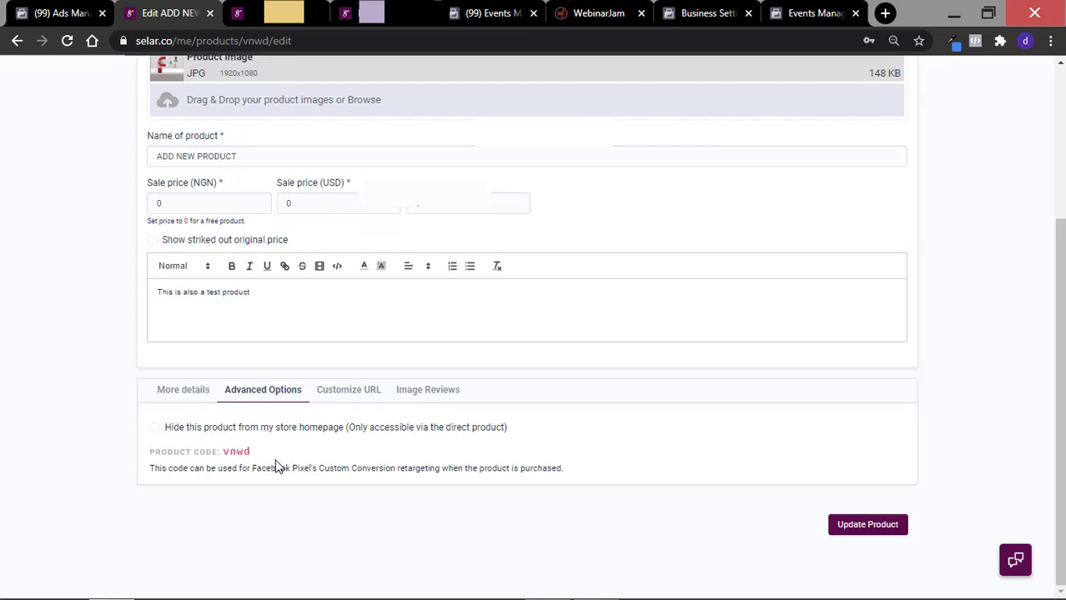
pyautogui.click(371, 15)
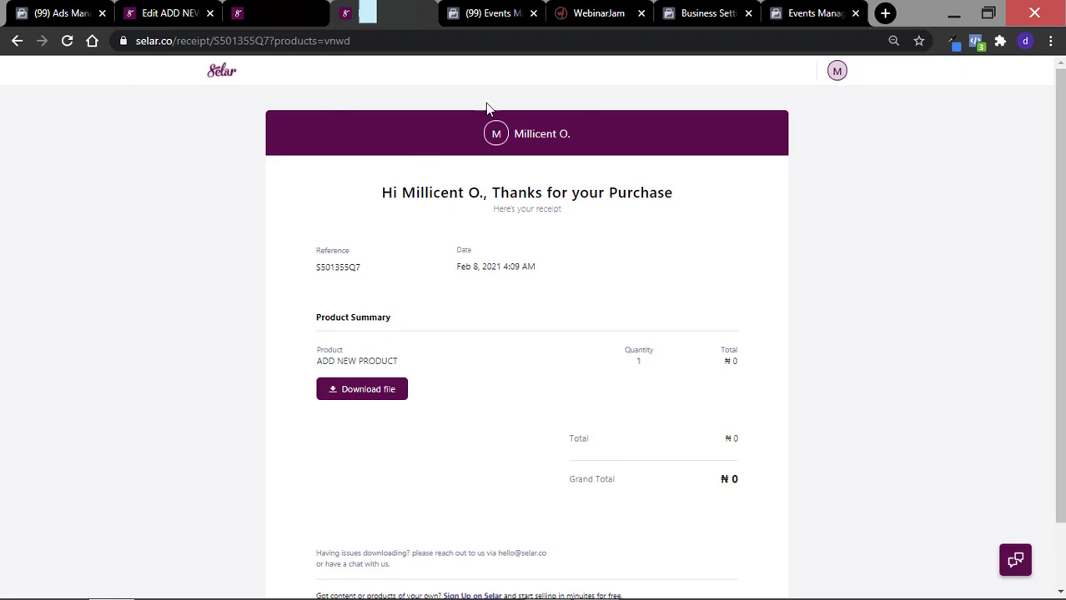
pyautogui.click(171, 15)
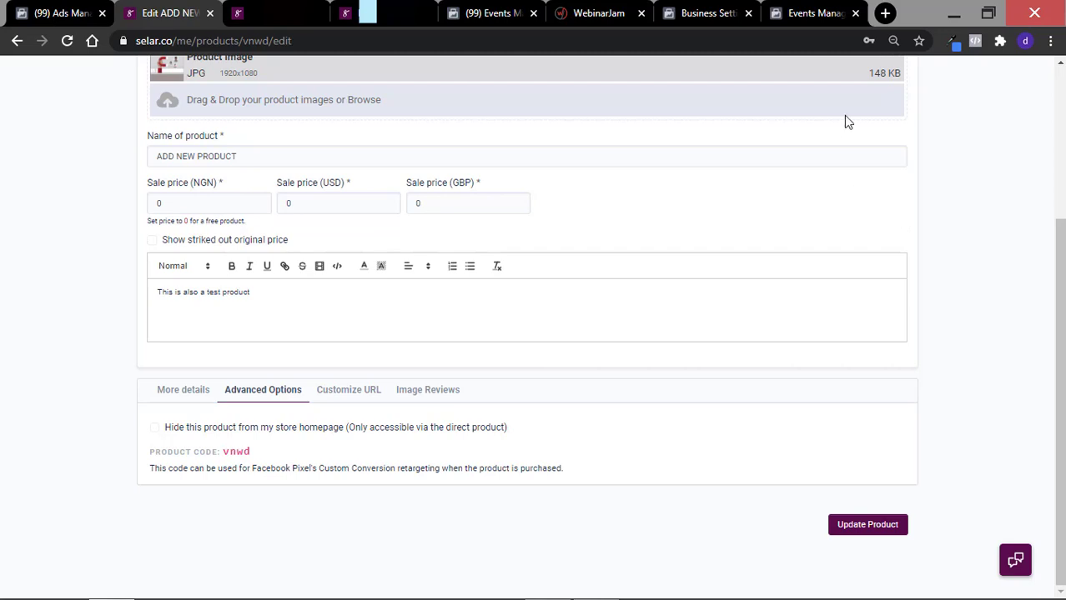
pyautogui.click(813, 15)
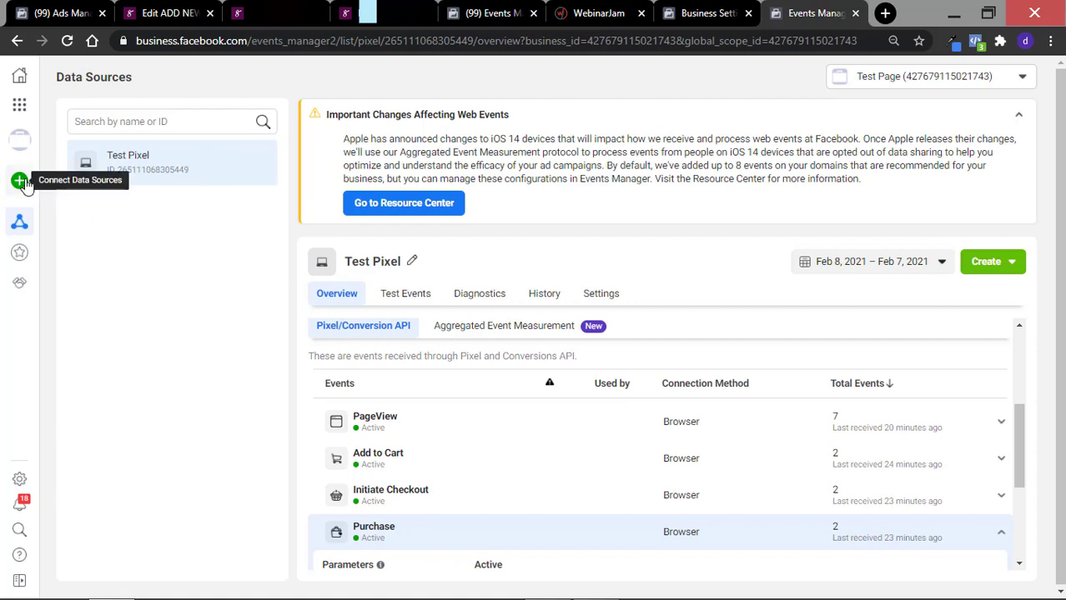
# Reach the Test Page business's Custom Conversions page through the left sidebar.
pyautogui.moveTo(27, 187)
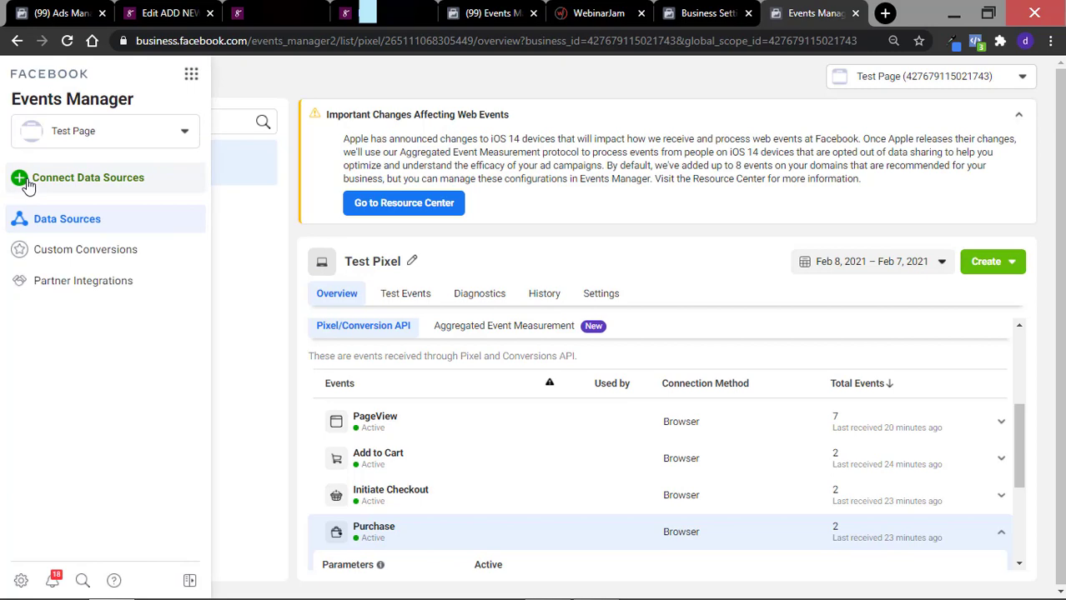
pyautogui.click(102, 262)
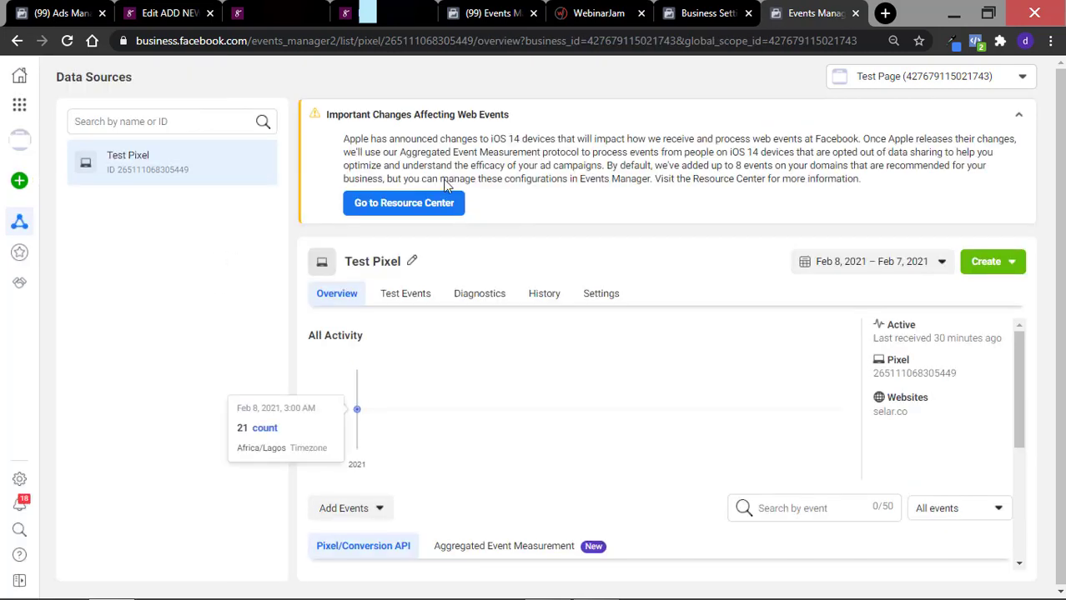
pyautogui.moveTo(33, 200)
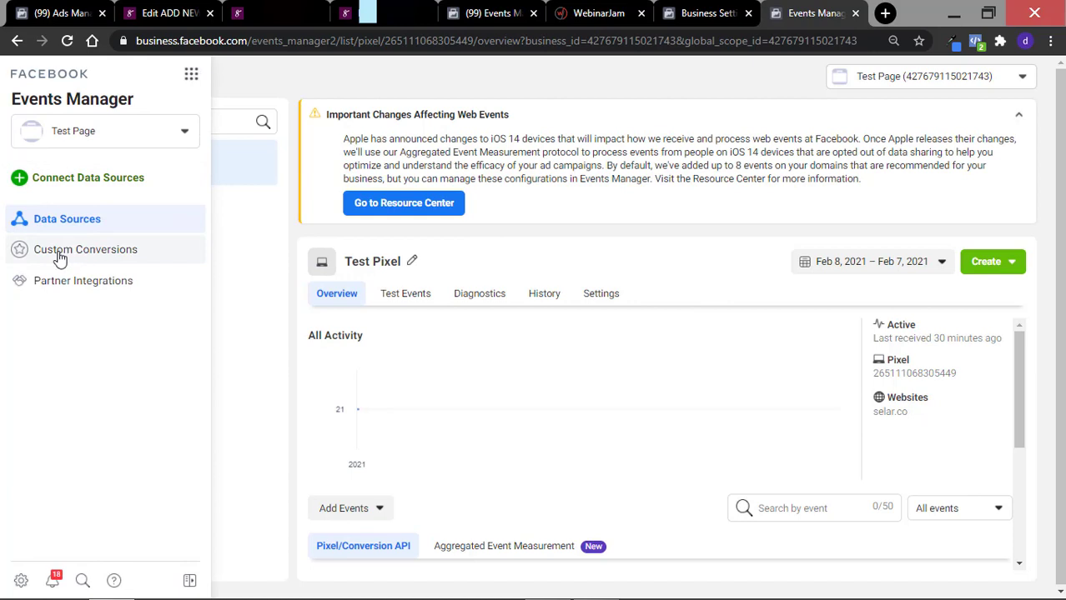
pyautogui.click(116, 257)
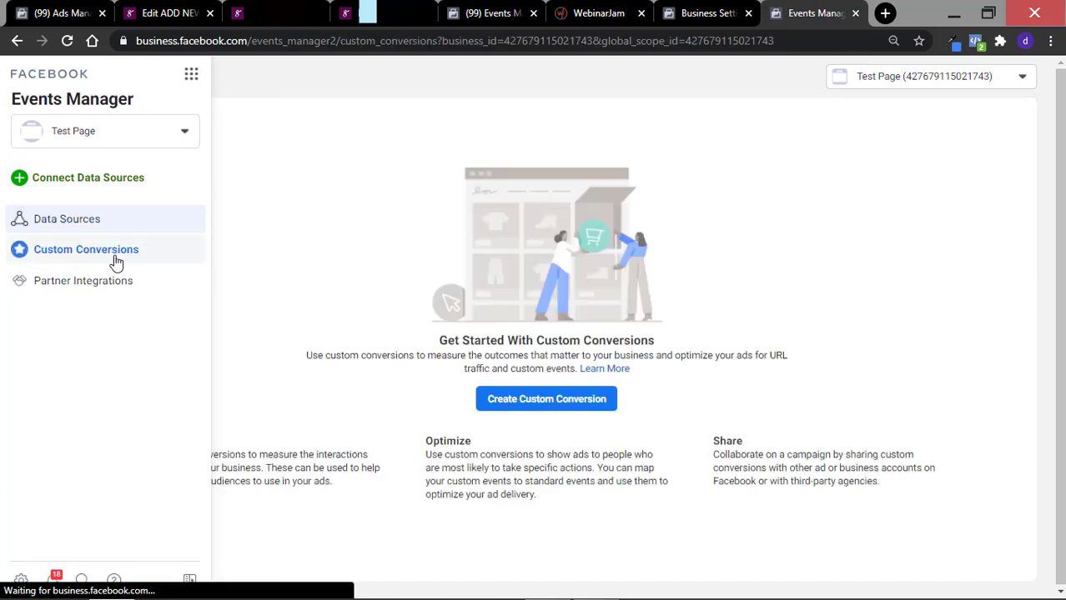
# Begin a new custom conversion and highlight the ADD NEW PRODUCT name on the Selar receipt.
pyautogui.click(547, 405)
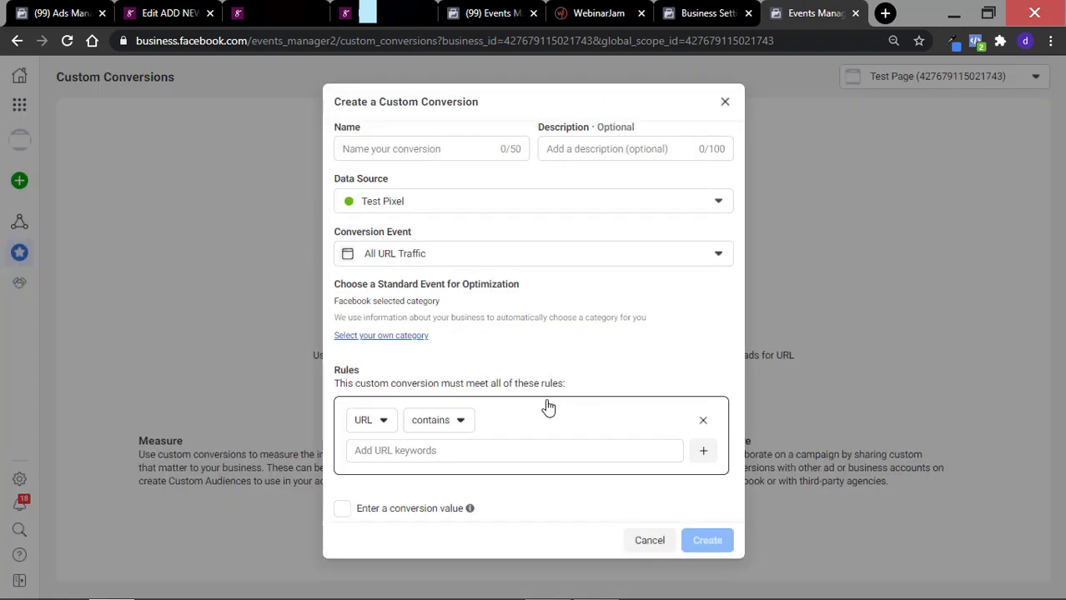
pyautogui.click(450, 146)
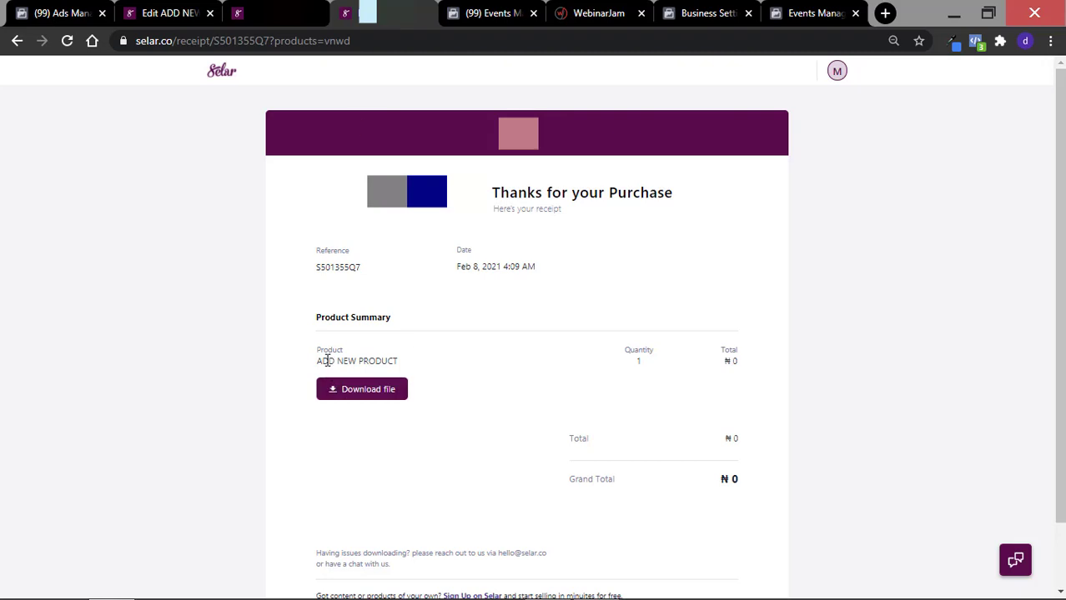
pyautogui.moveTo(315, 350); pyautogui.dragTo(402, 381)
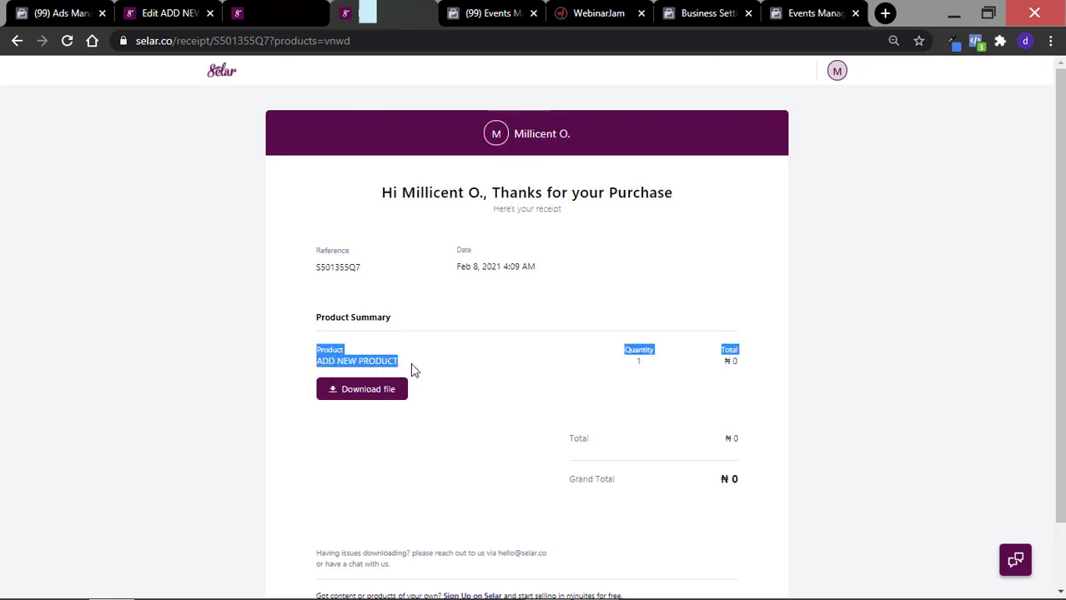
# Name the conversion 'Add New Product Purchase' and pick 'Select your own category'.
pyautogui.click(803, 16)
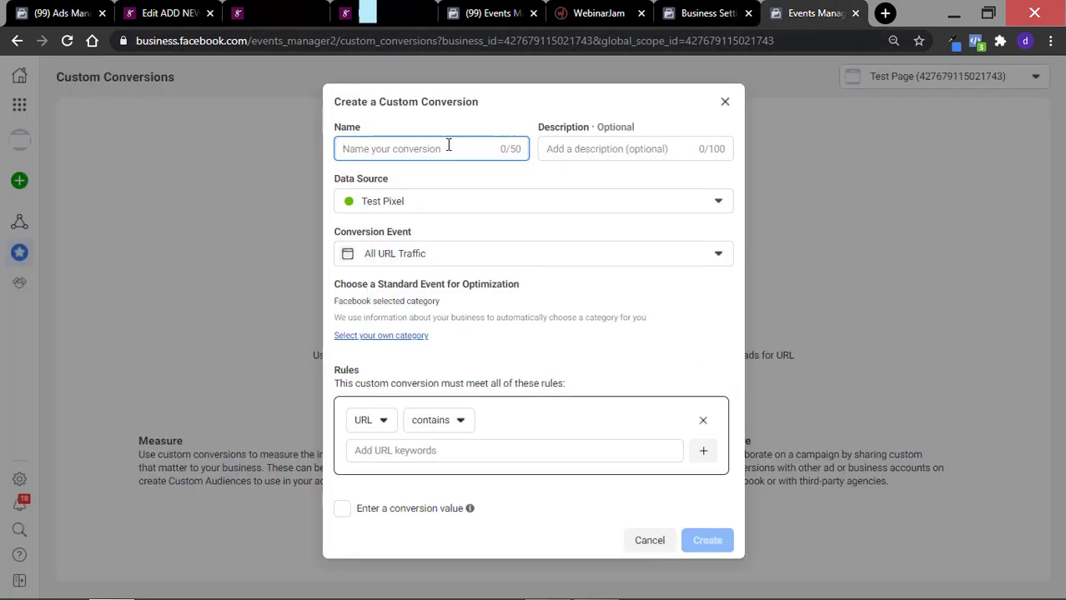
pyautogui.write('Add New Product Purchase')
pyautogui.click(609, 175)
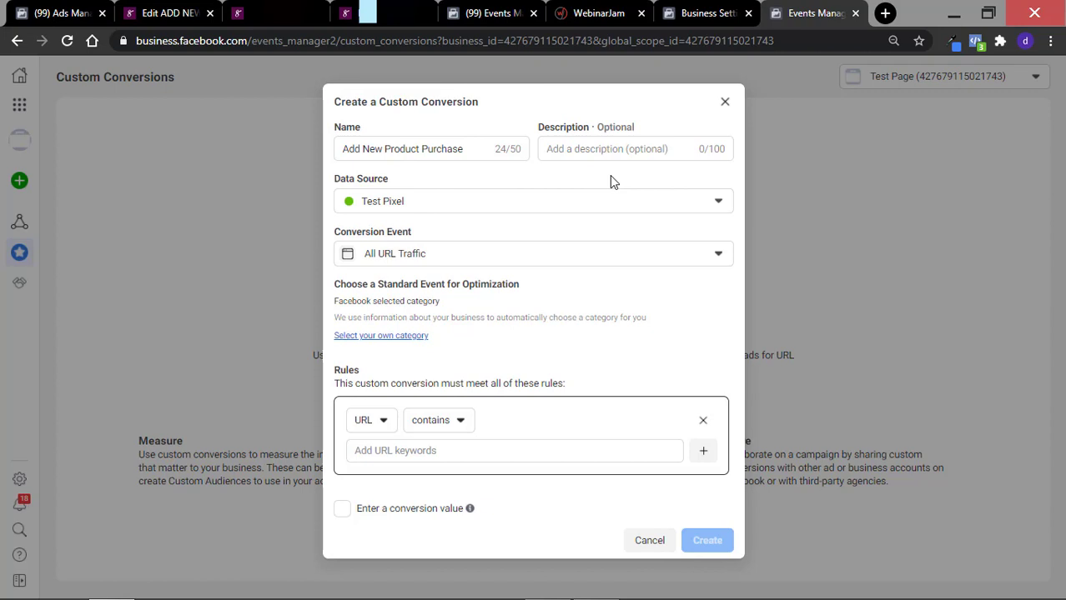
pyautogui.click(457, 158)
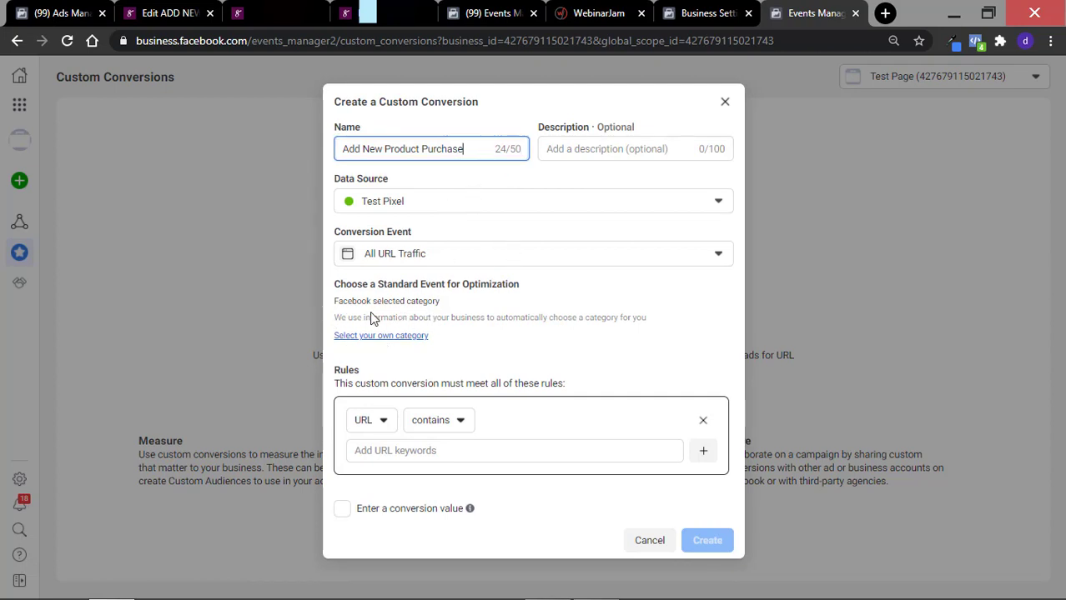
pyautogui.click(388, 337)
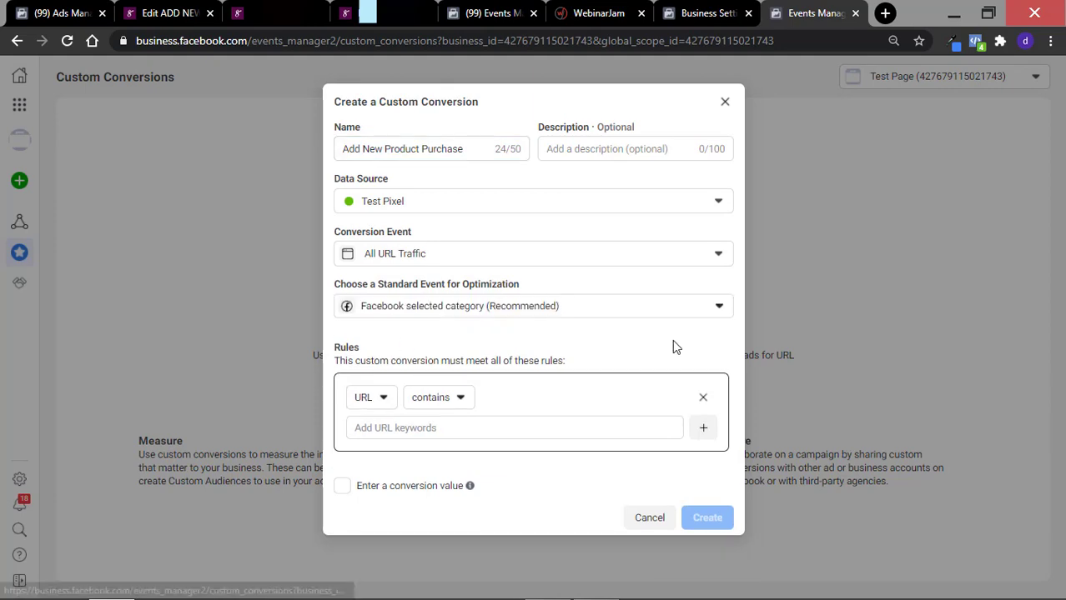
# Choose Purchase from the standard optimization event dropdown.
pyautogui.click(718, 306)
pyautogui.click(726, 459)
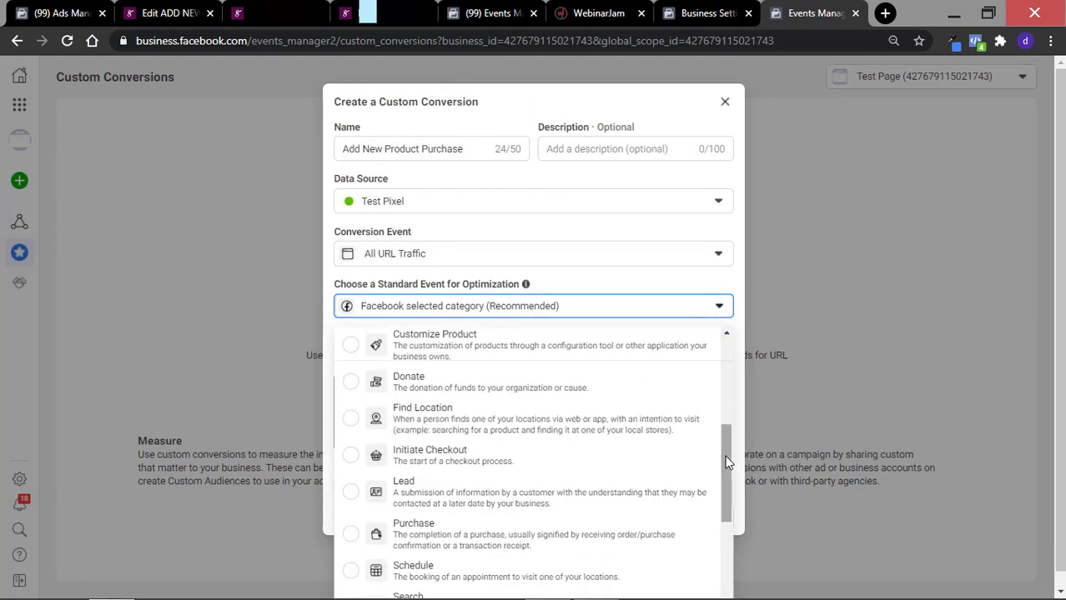
pyautogui.click(504, 536)
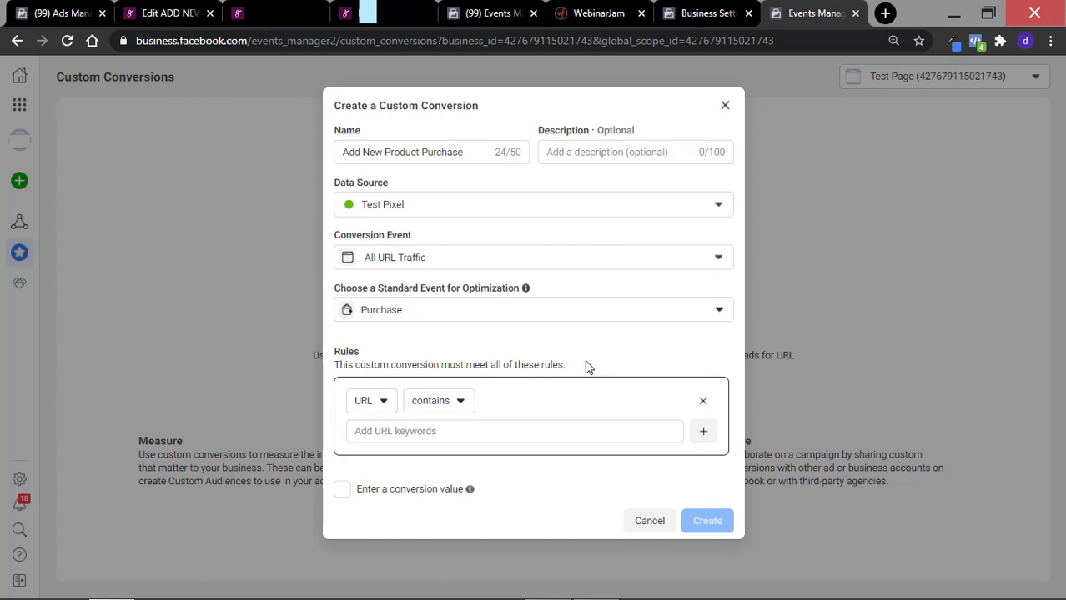
# Keep the URL rule operator on contains, then switch to the Selar receipt tab.
pyautogui.click(458, 406)
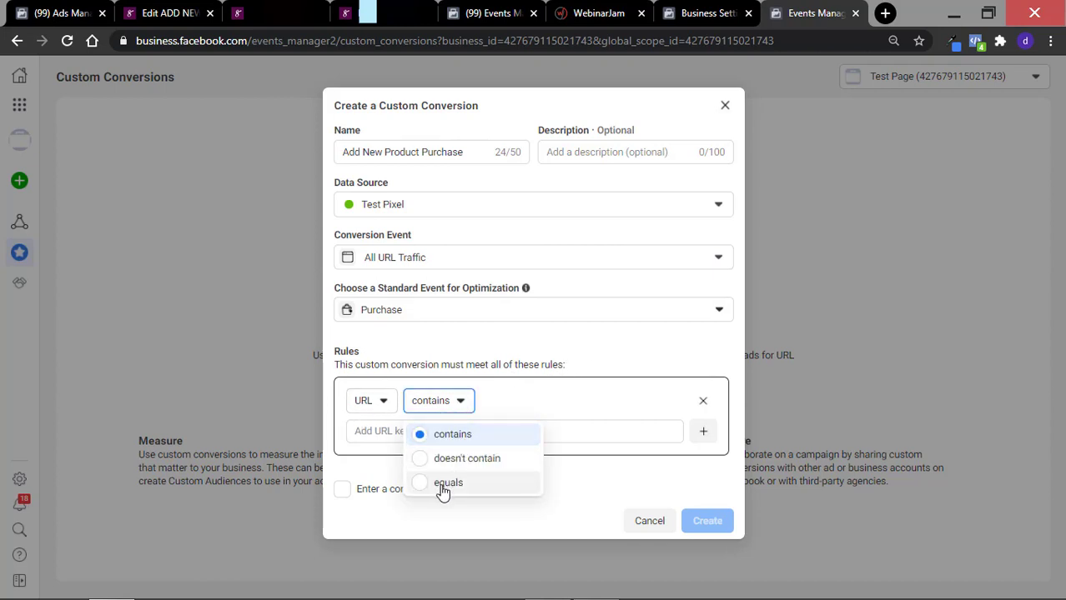
pyautogui.click(431, 435)
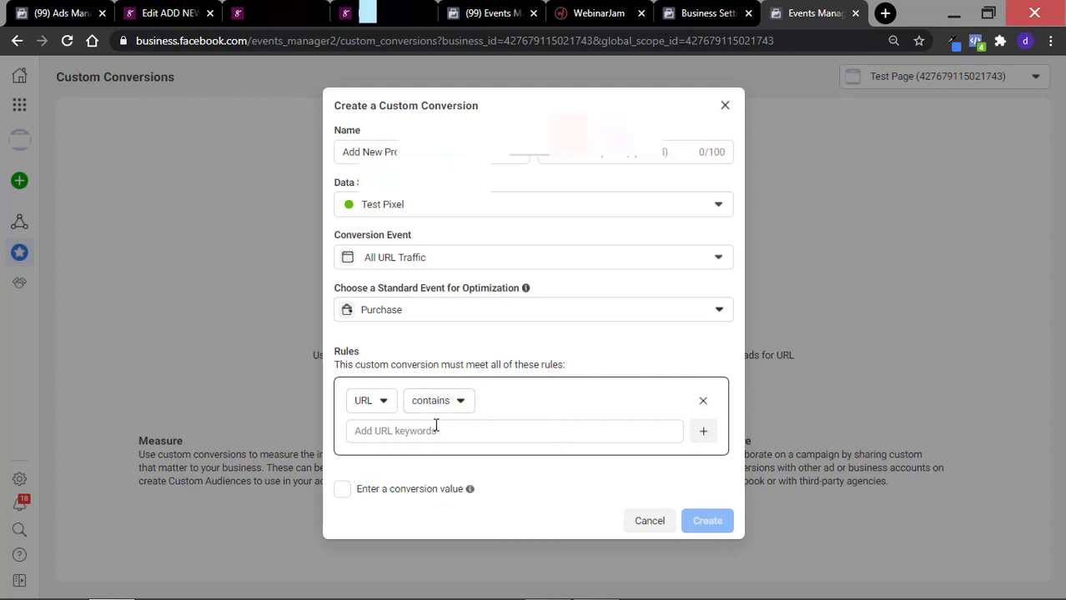
pyautogui.hotkey('ctrl', '4')
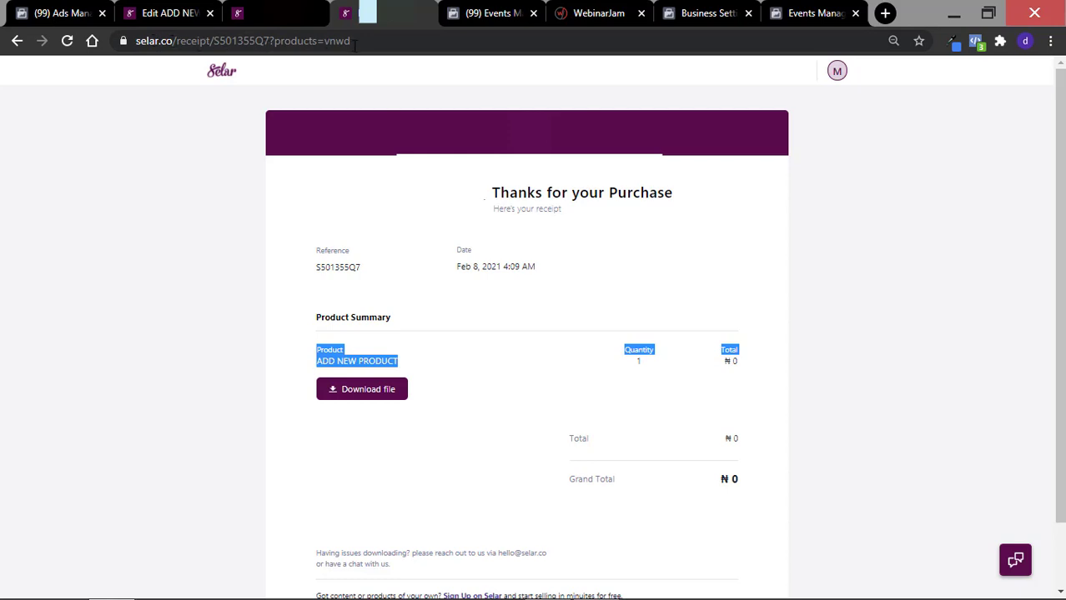
pyautogui.click(273, 23)
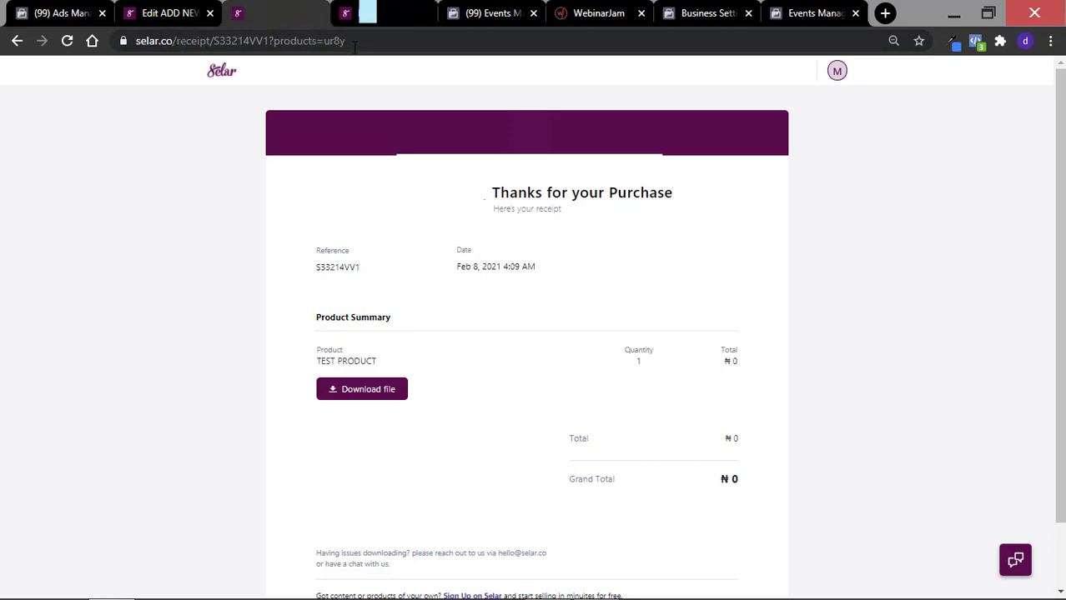
pyautogui.click(386, 25)
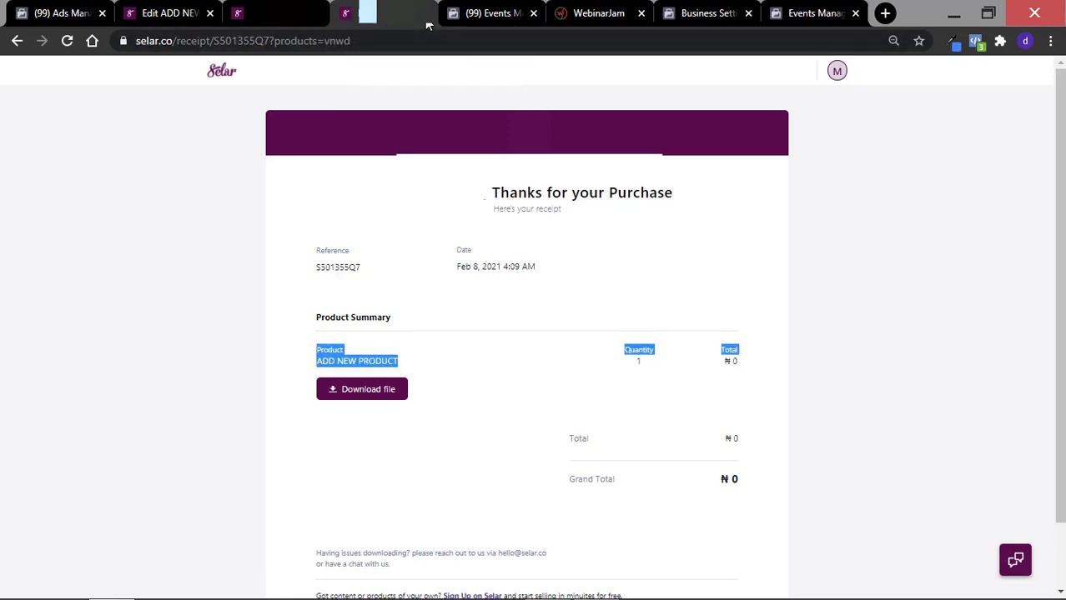
pyautogui.click(796, 24)
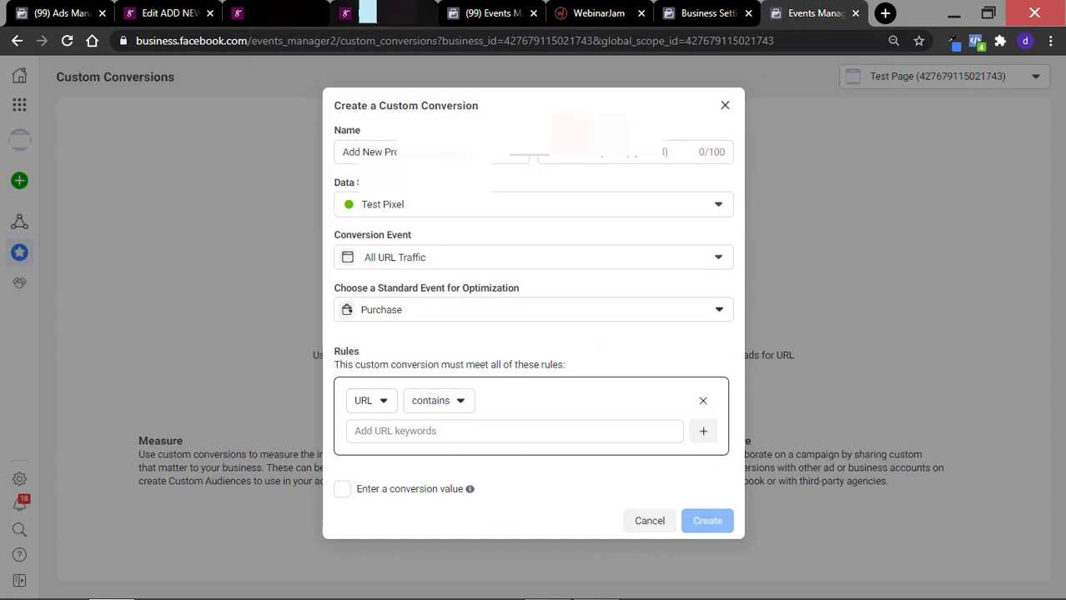
pyautogui.click(392, 14)
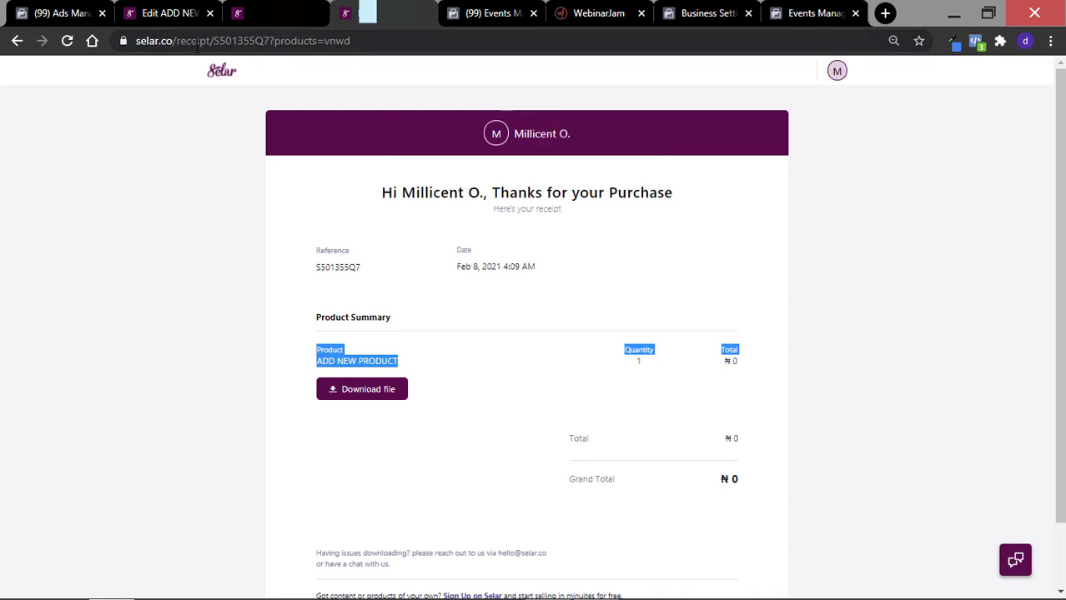
# Add receipt/ as the first URL rule keyword and add a second URL rule.
pyautogui.click(820, 18)
pyautogui.click(412, 431)
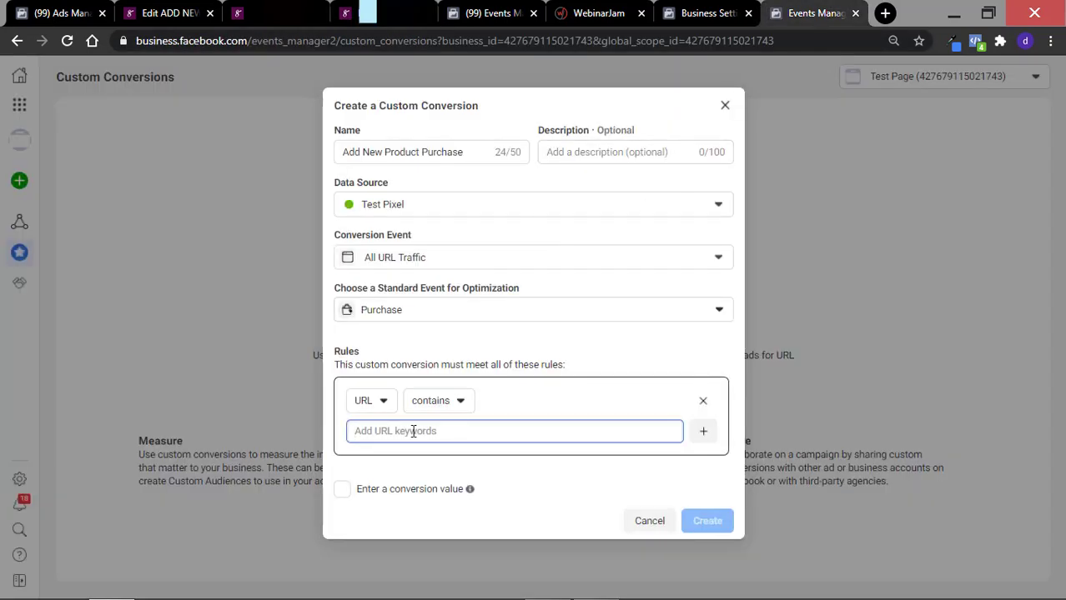
pyautogui.write('recei')
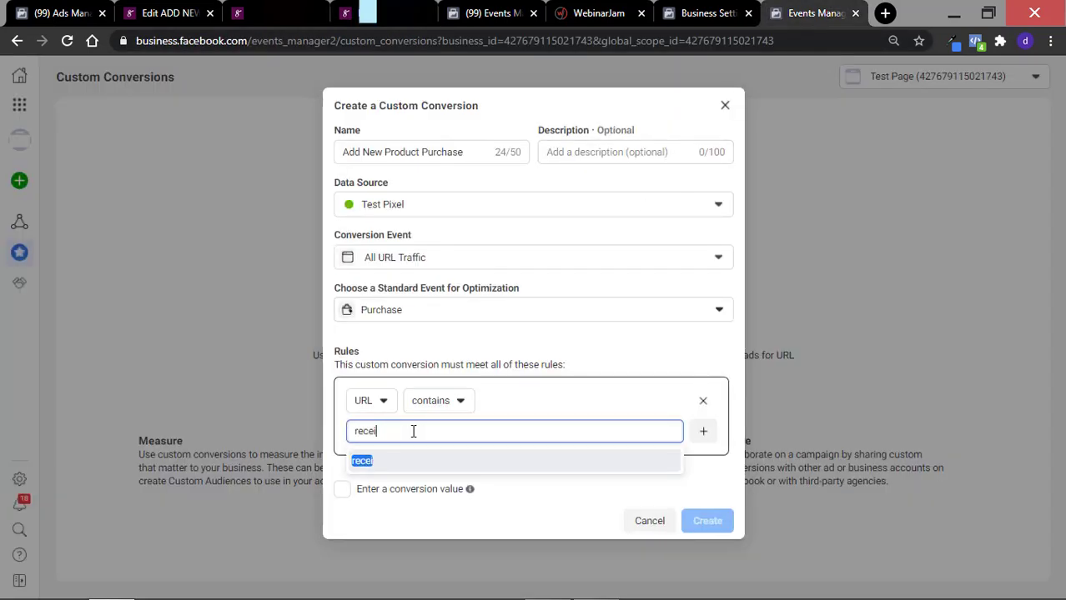
pyautogui.write('pt/')
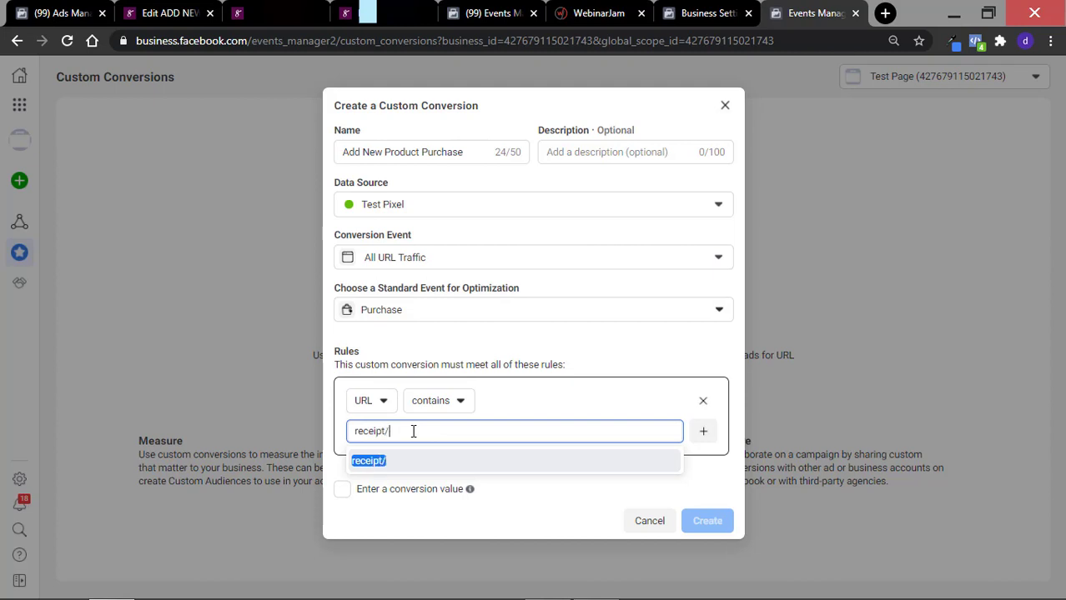
pyautogui.press('Return')
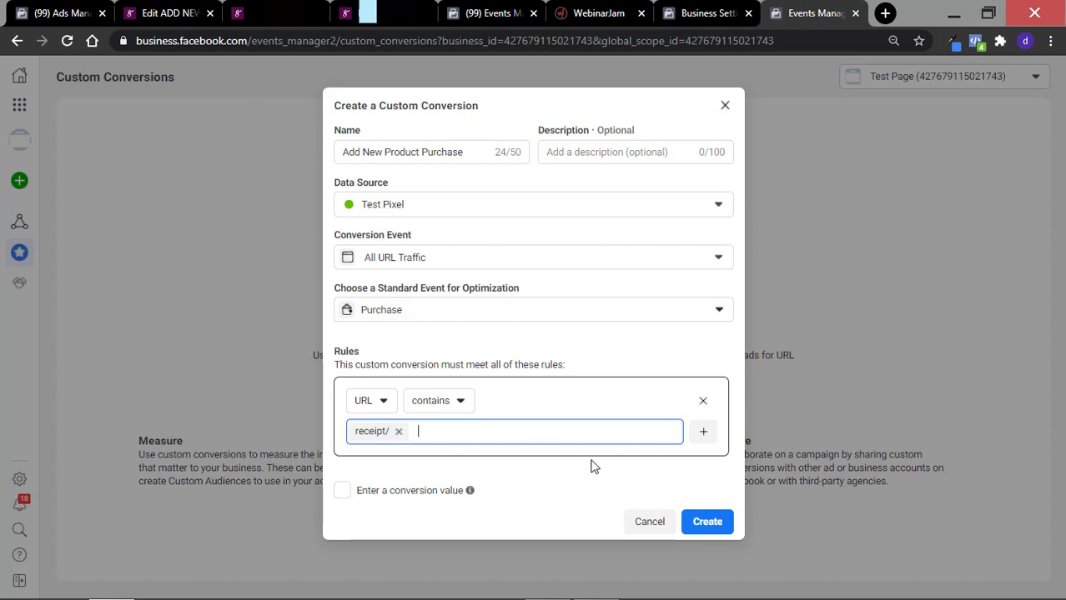
pyautogui.click(702, 432)
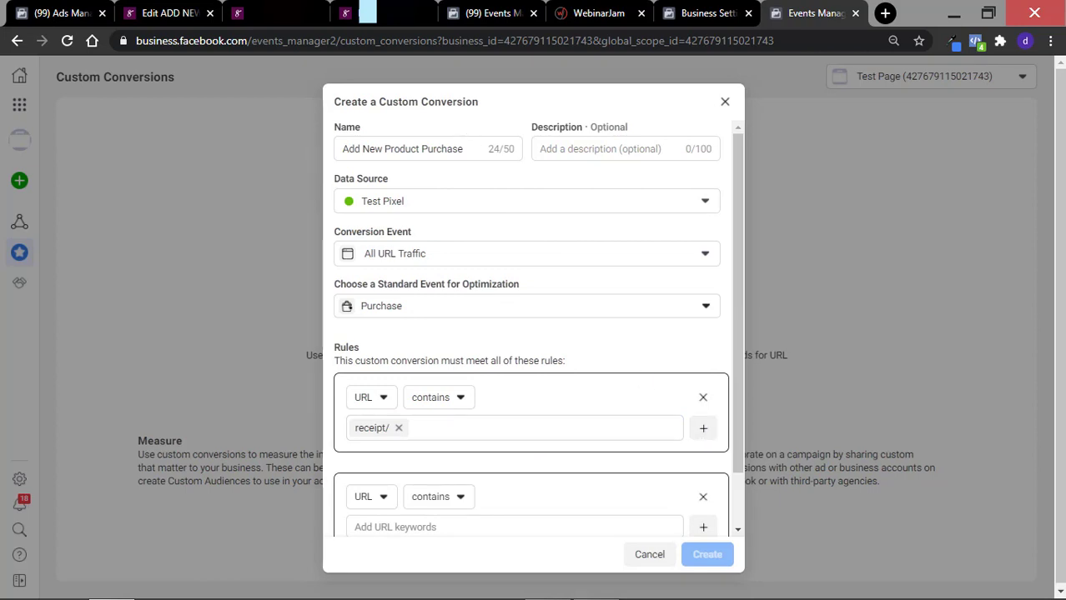
pyautogui.click(140, 13)
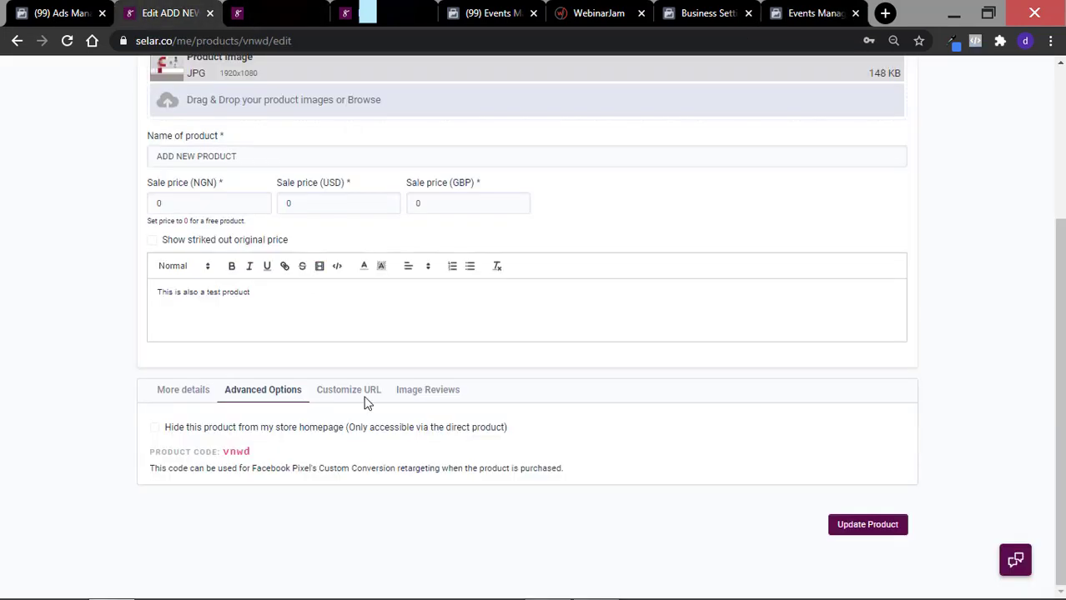
# Copy the product code vnwd from Selar and paste it into the second URL rule.
pyautogui.moveTo(222, 451); pyautogui.dragTo(256, 459)
pyautogui.rightClick(247, 457)
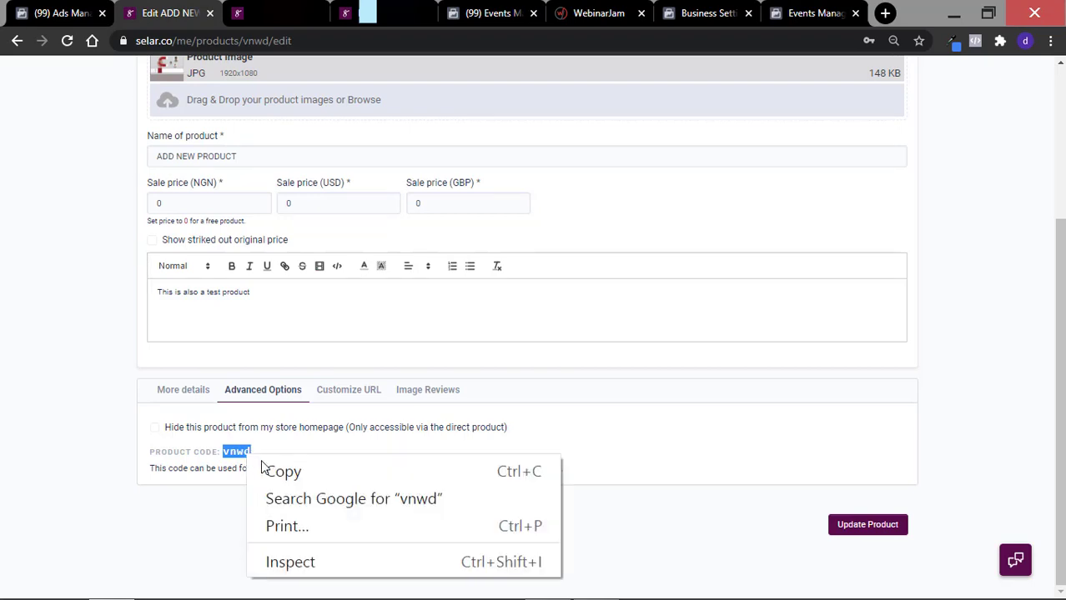
pyautogui.click(270, 472)
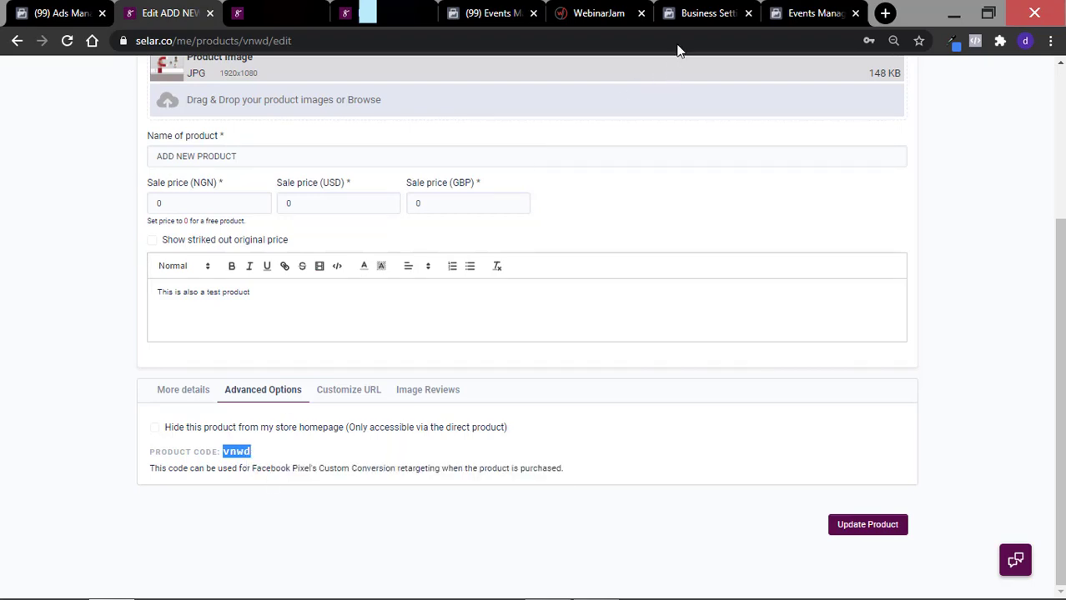
pyautogui.click(813, 13)
pyautogui.click(378, 523)
pyautogui.hotkey('ctrl', 'v')
# Confirm vnwd as the second rule's keyword and create the conversion.
pyautogui.press('Return')
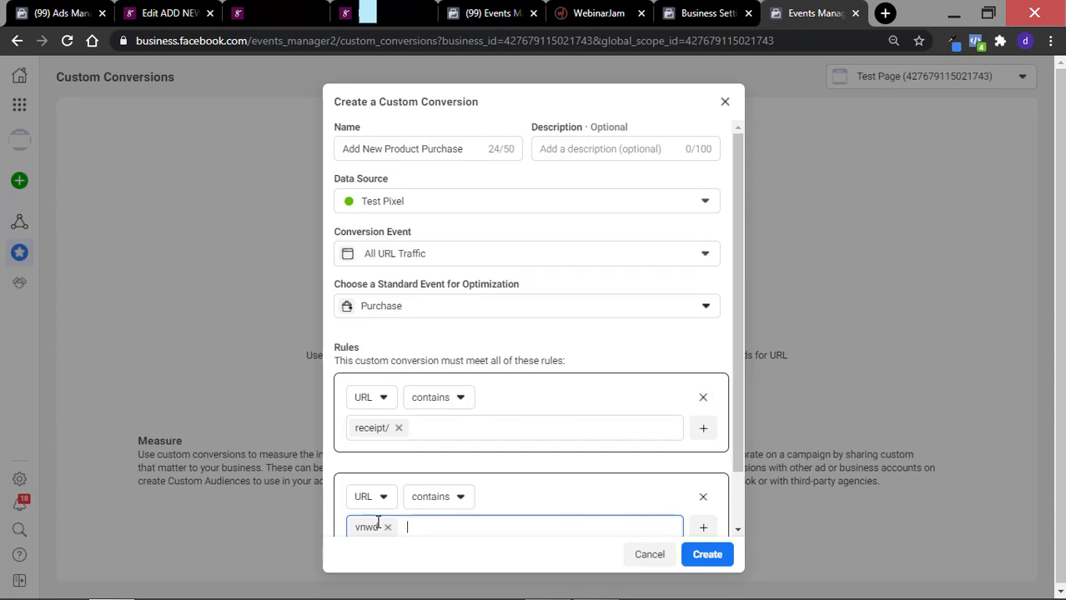
pyautogui.scroll(-2, 733, 492)
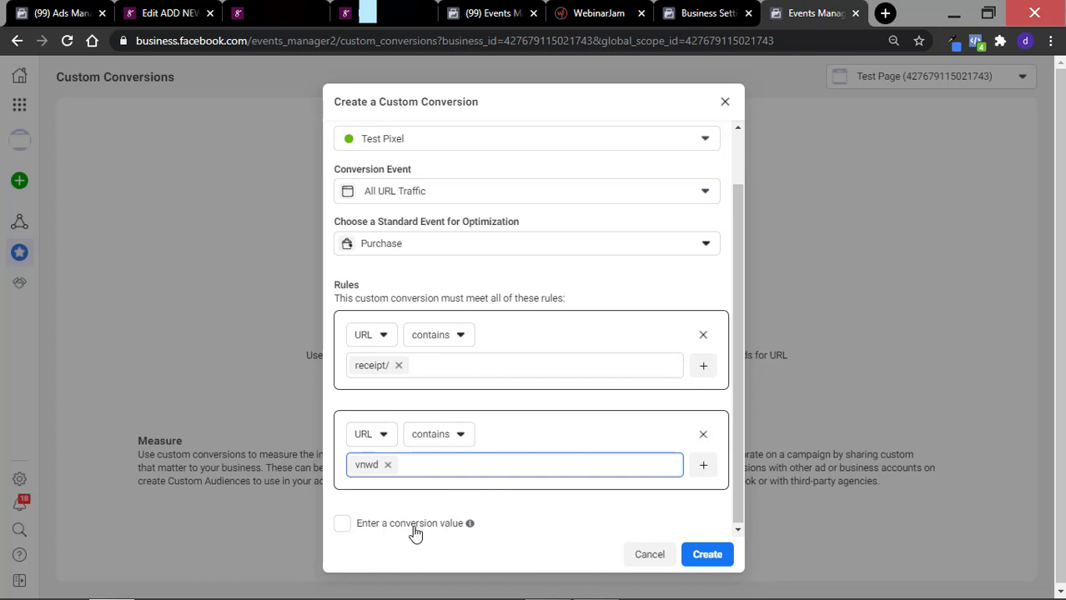
pyautogui.click(714, 555)
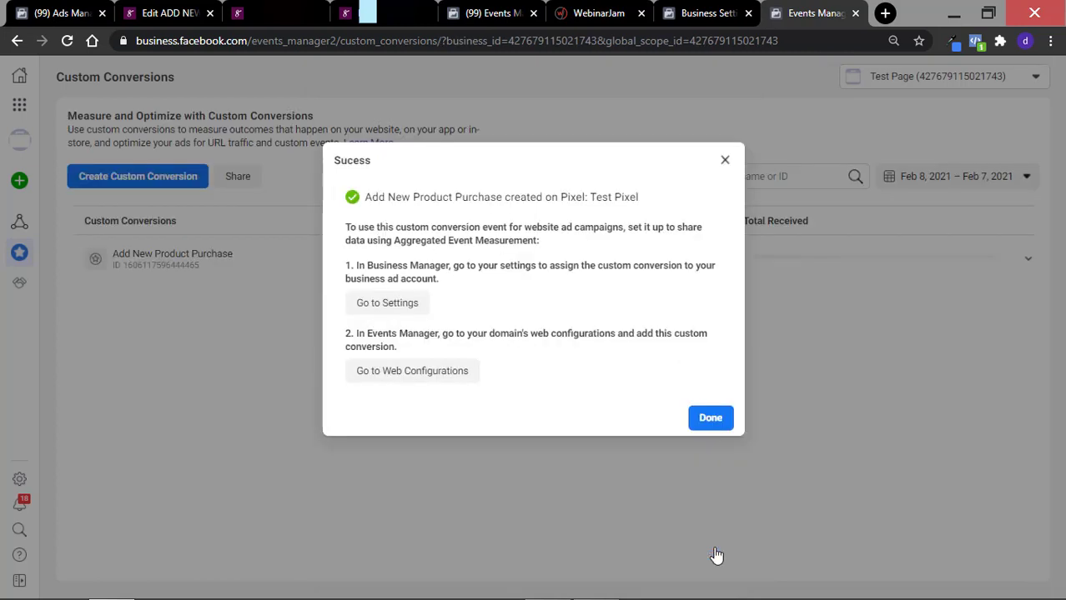
# Dismiss the Success confirmation and go to the Selar receipt tab.
pyautogui.click(717, 419)
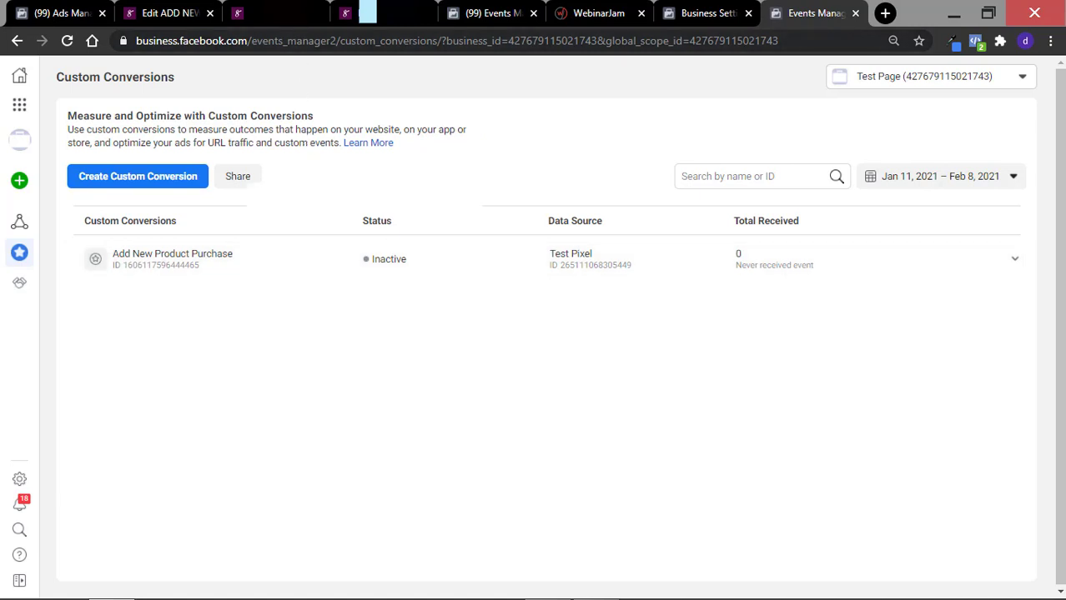
pyautogui.click(283, 13)
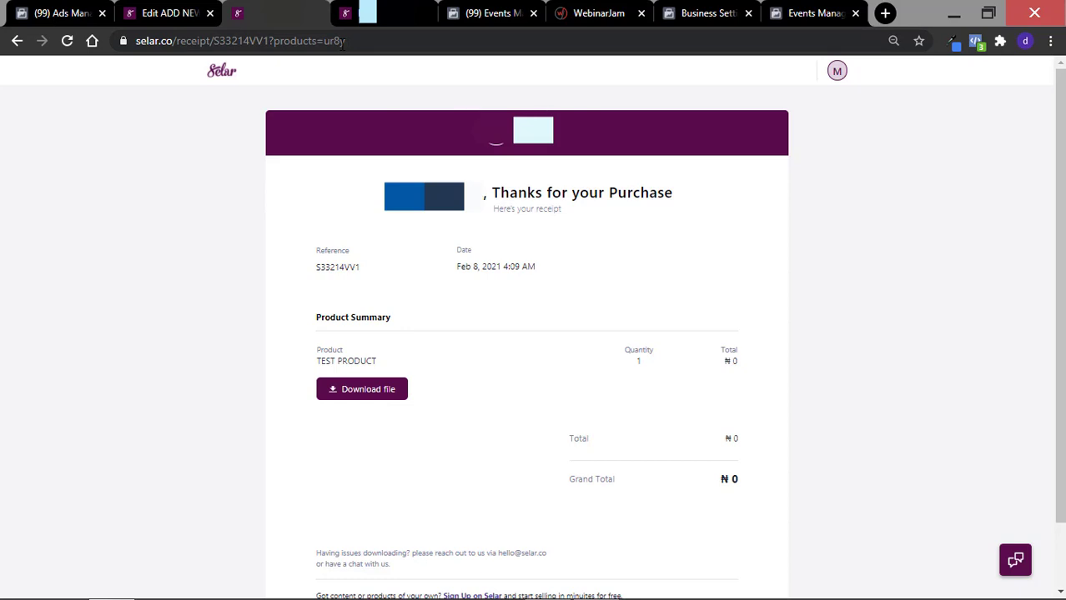
# Reload the vnwd receipt and verify in Pixel Helper that Add New Product Purchase fired.
pyautogui.click(358, 18)
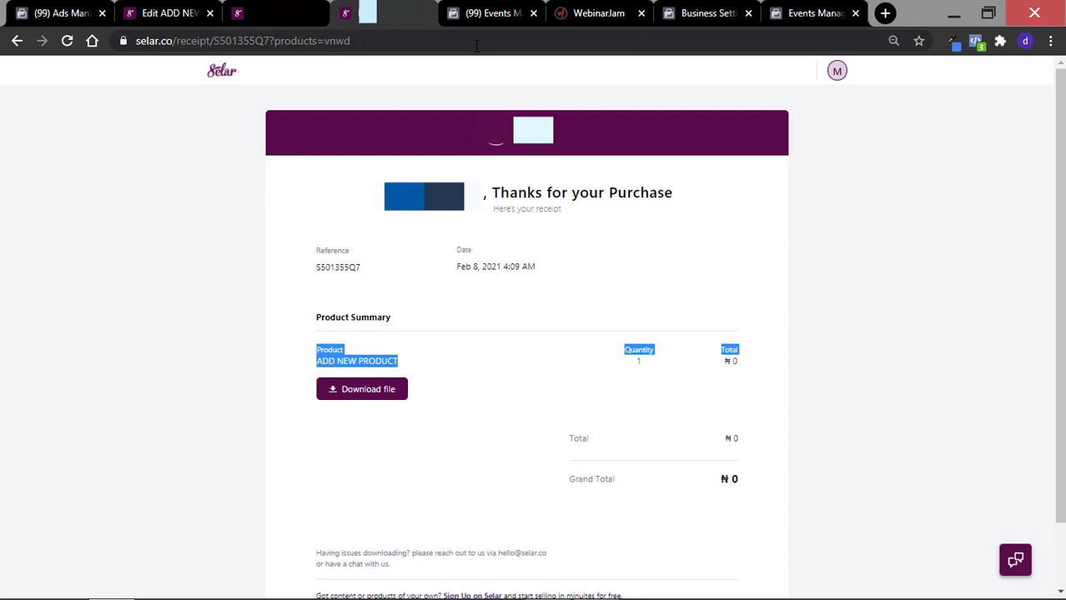
pyautogui.click(798, 21)
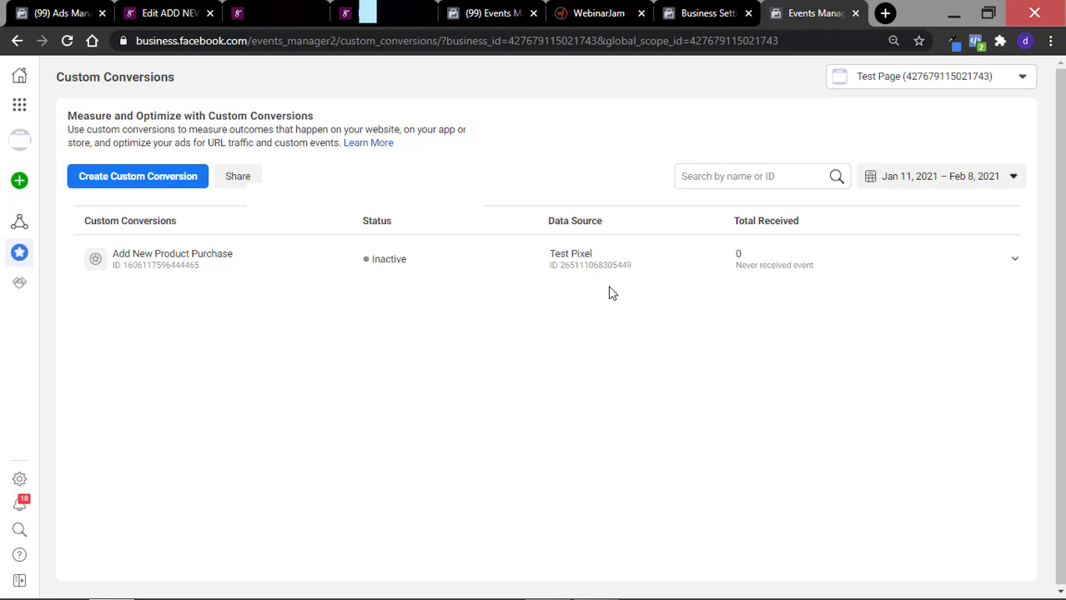
pyautogui.click(346, 15)
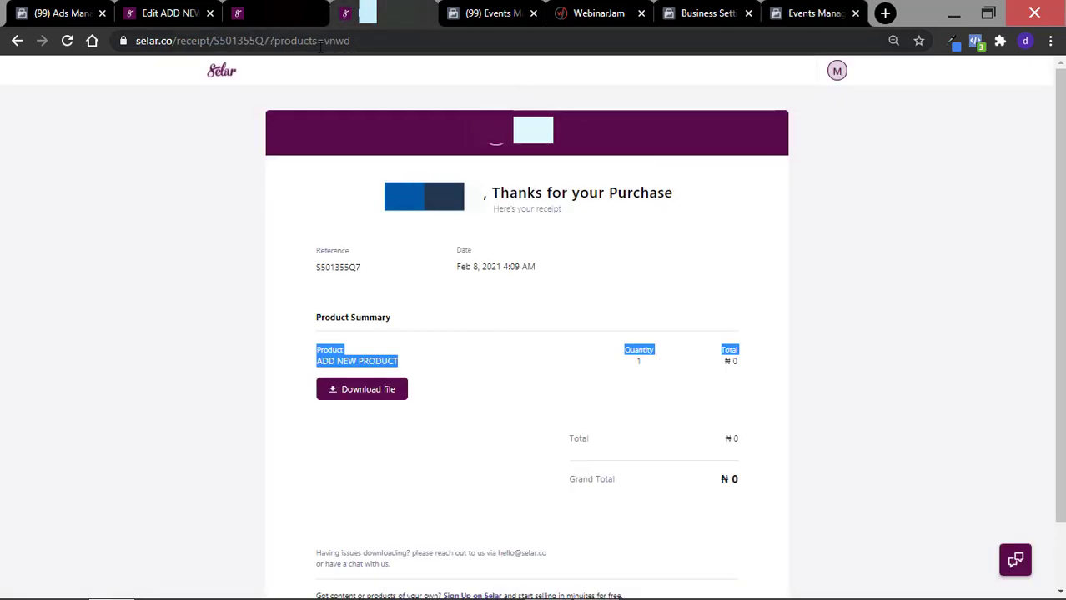
pyautogui.click(60, 43)
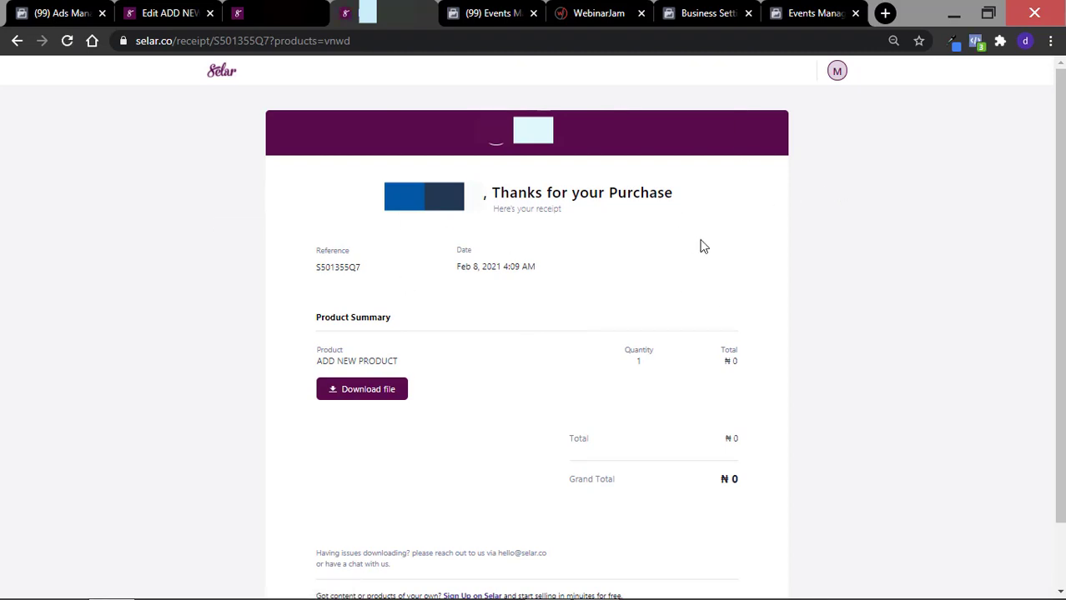
pyautogui.click(977, 45)
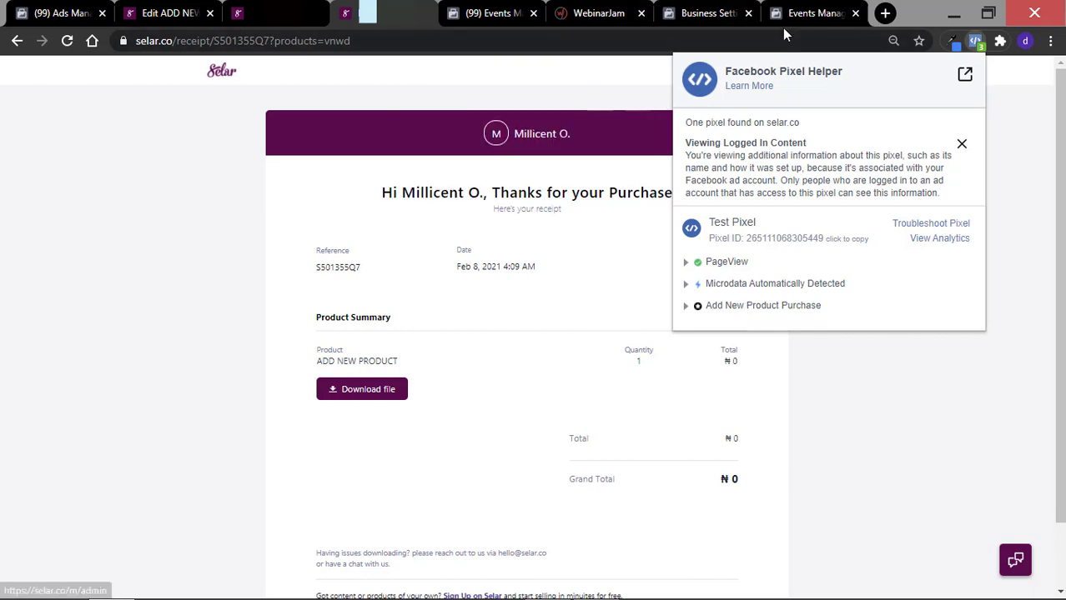
pyautogui.click(815, 13)
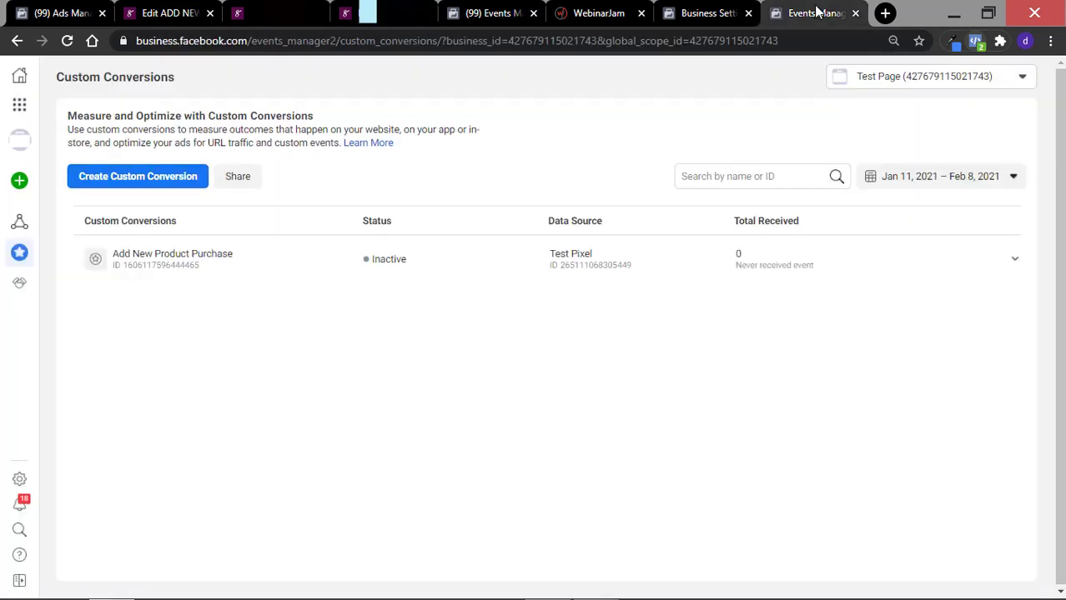
# Refresh the Custom Conversions list and open Share for Add New Product Purchase.
pyautogui.click(66, 40)
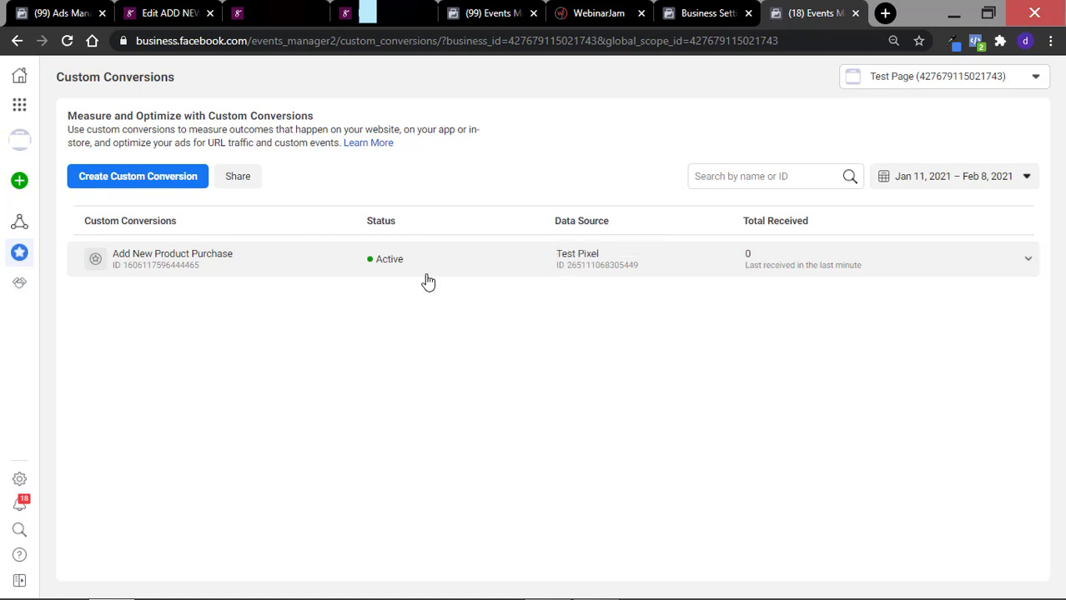
pyautogui.click(617, 267)
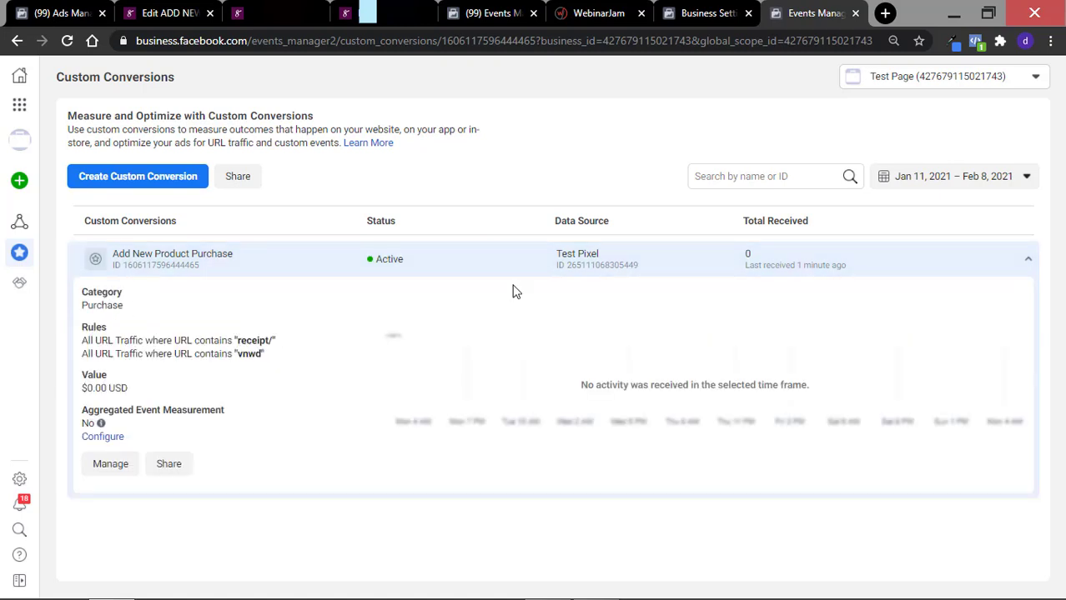
pyautogui.click(169, 467)
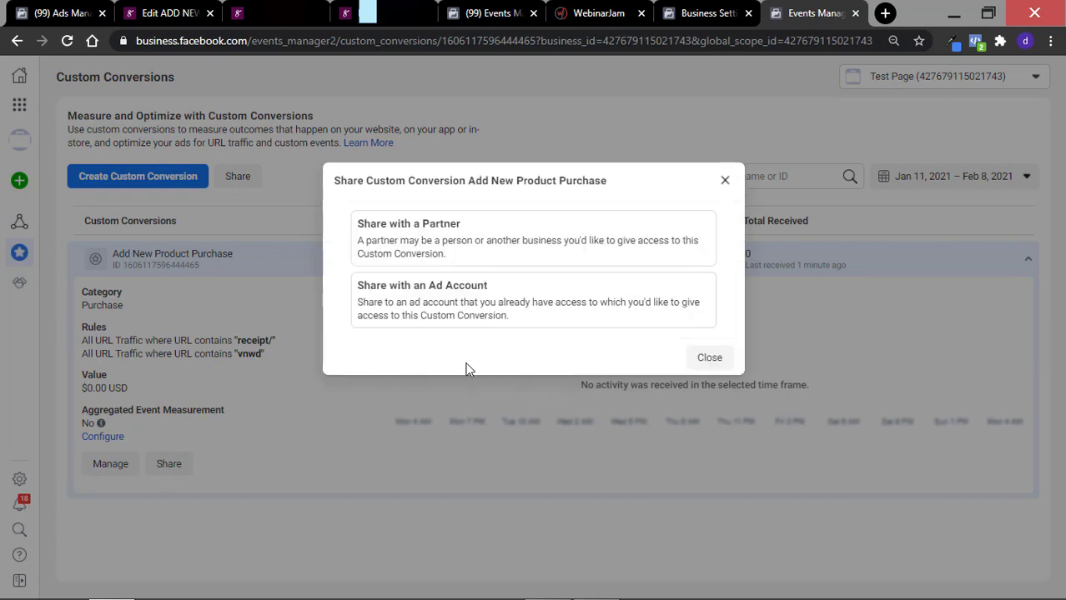
# Assign Add New Product Purchase to the Test Account ad account and close the dialog.
pyautogui.click(459, 301)
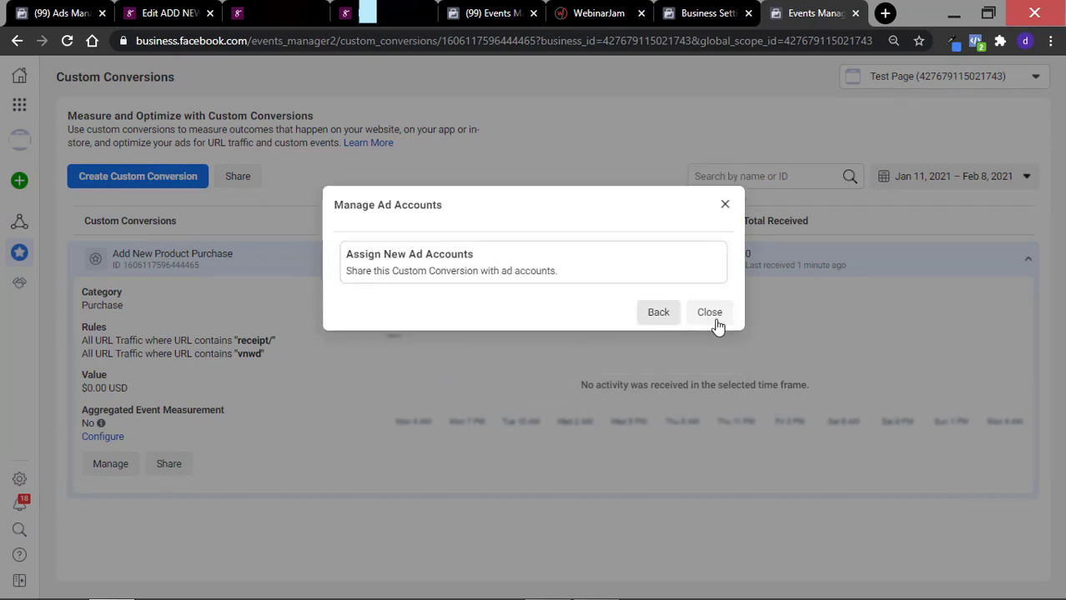
pyautogui.click(596, 274)
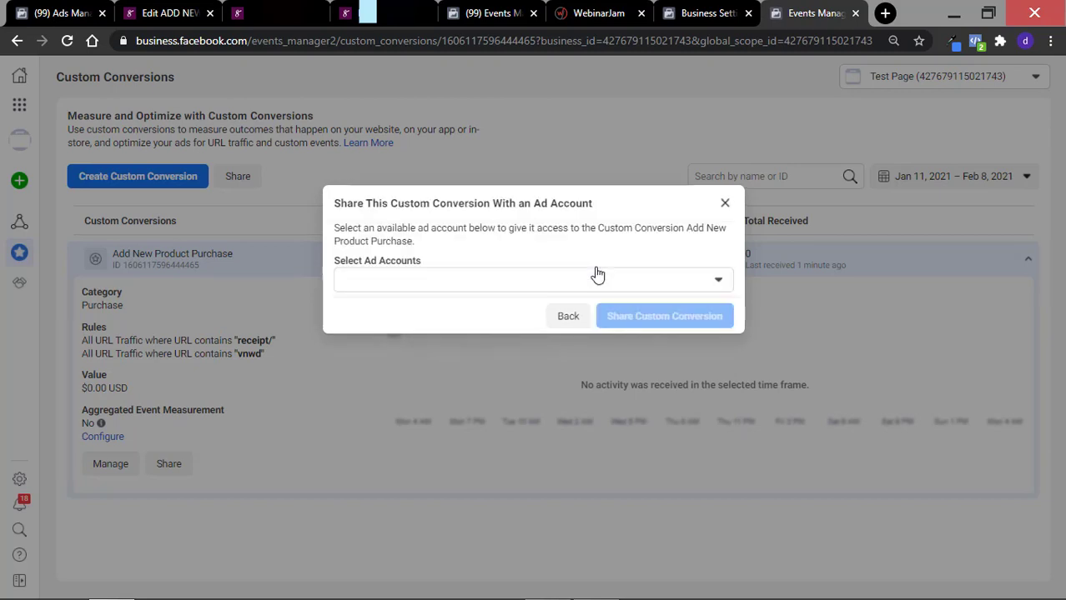
pyautogui.click(623, 287)
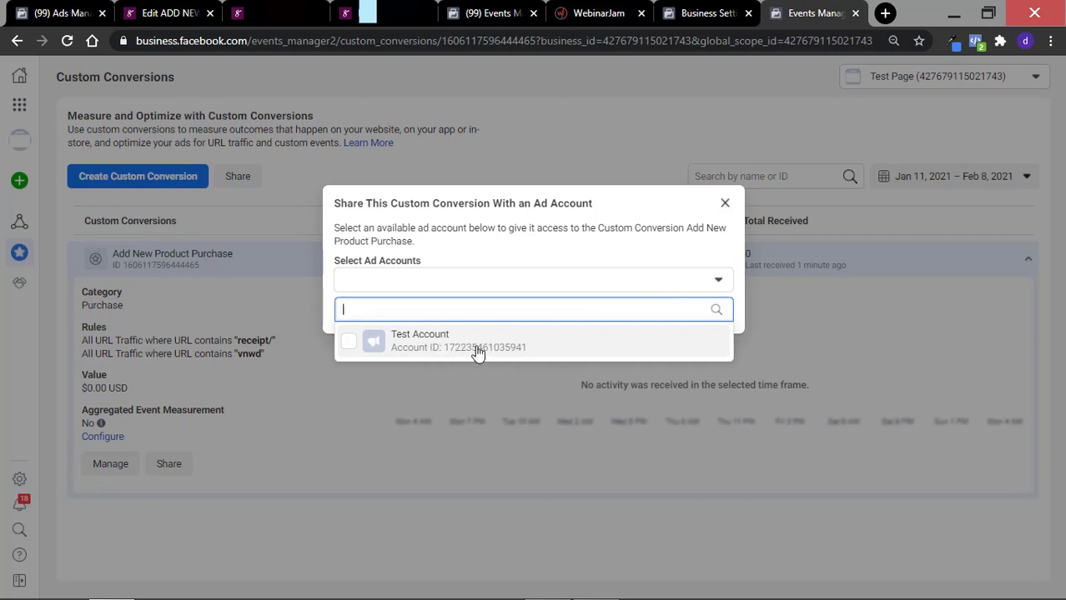
pyautogui.click(411, 350)
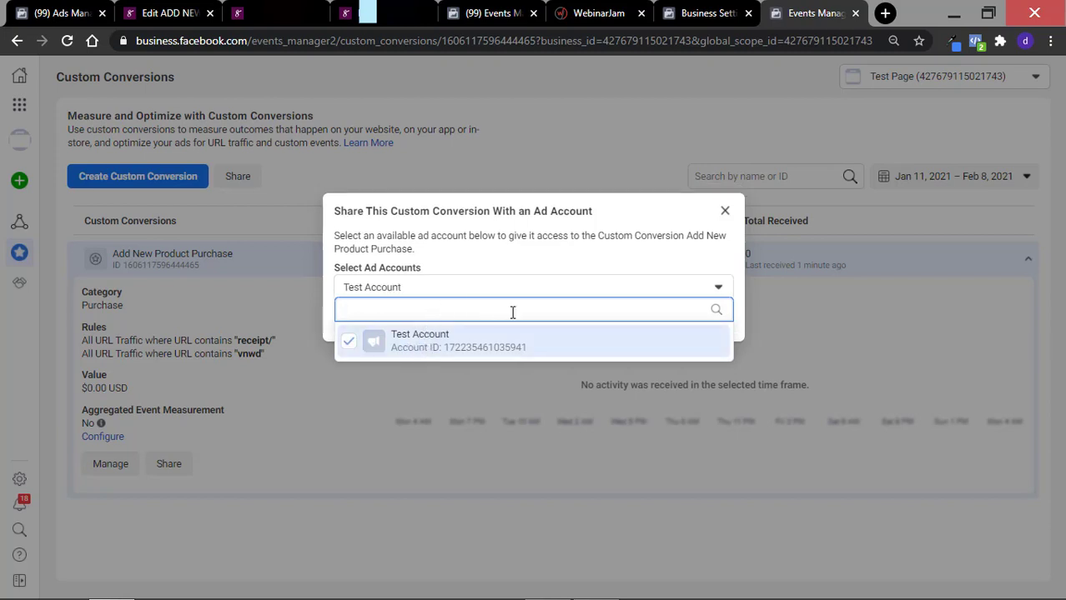
pyautogui.press('Escape')
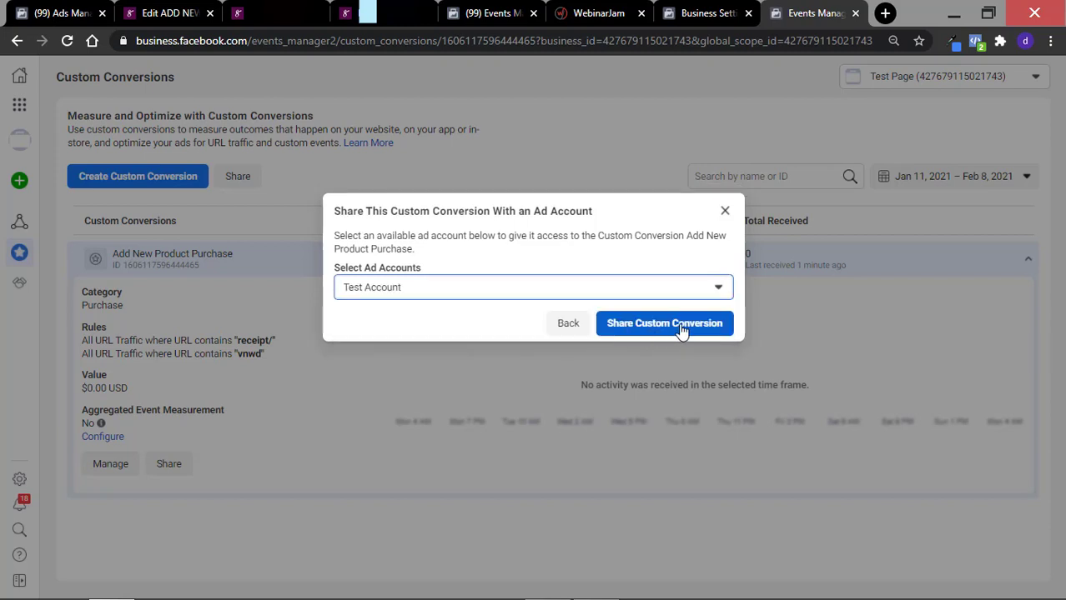
pyautogui.click(682, 331)
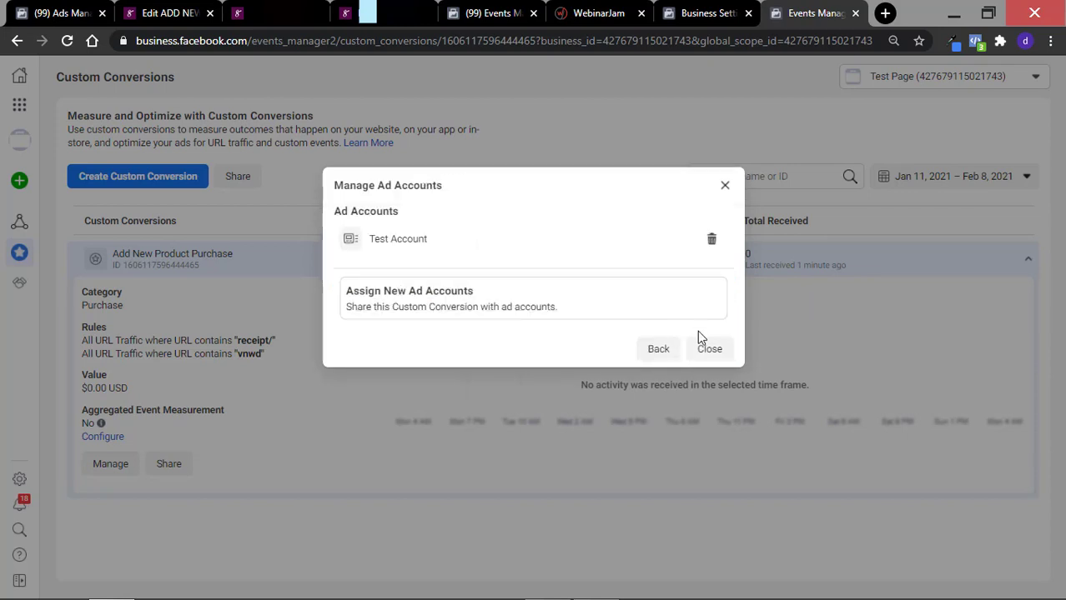
pyautogui.click(708, 350)
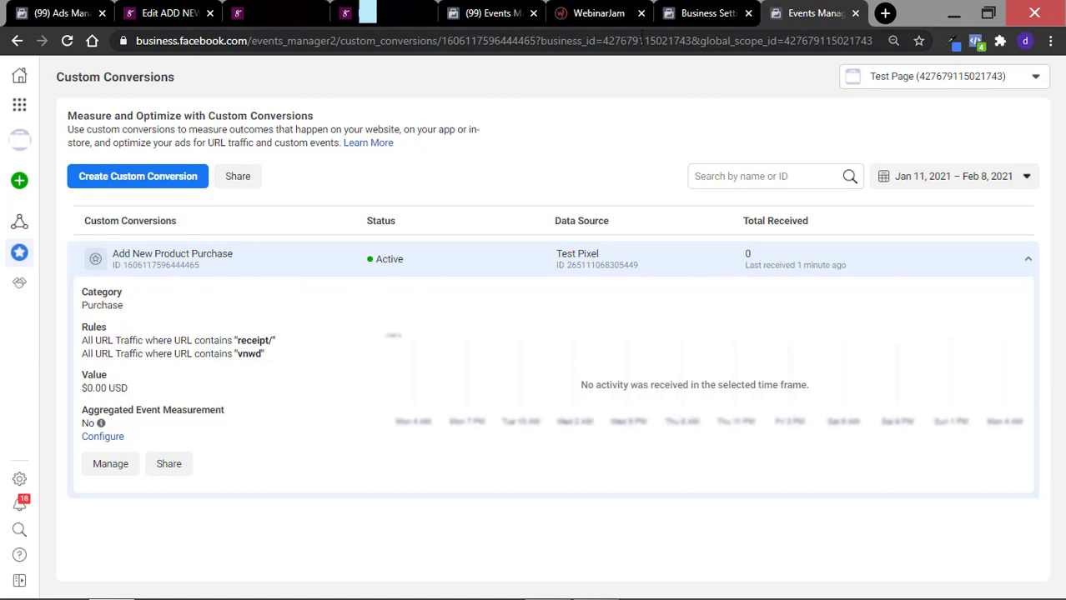
pyautogui.hotkey('ctrl', 'shift', 'Tab')
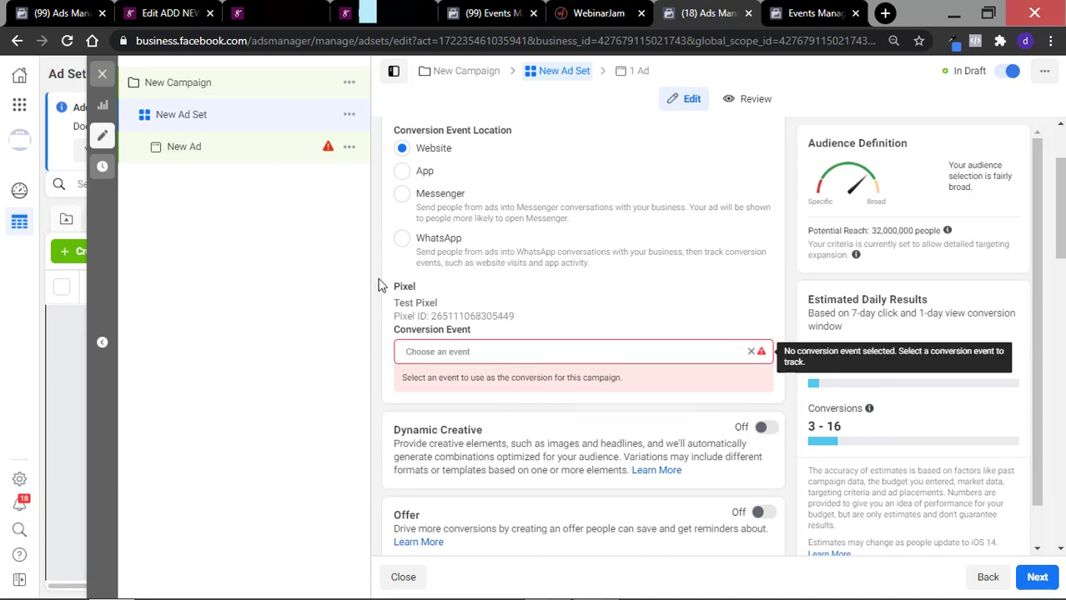
# Check that the Conversion Event dropdown lists Add New Product Purchase.
pyautogui.click(553, 354)
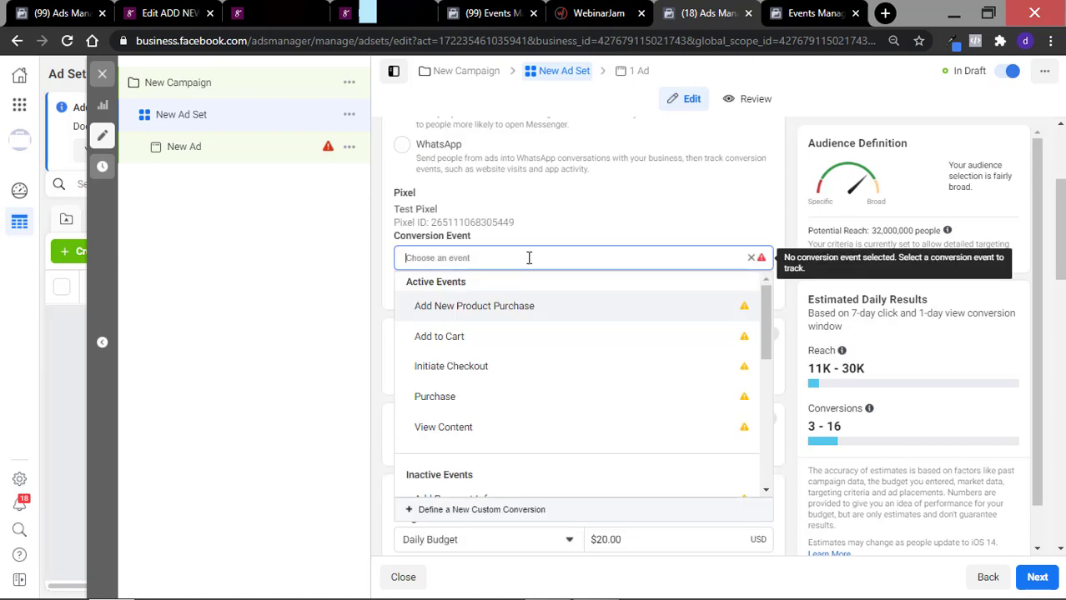
pyautogui.moveTo(460, 310)
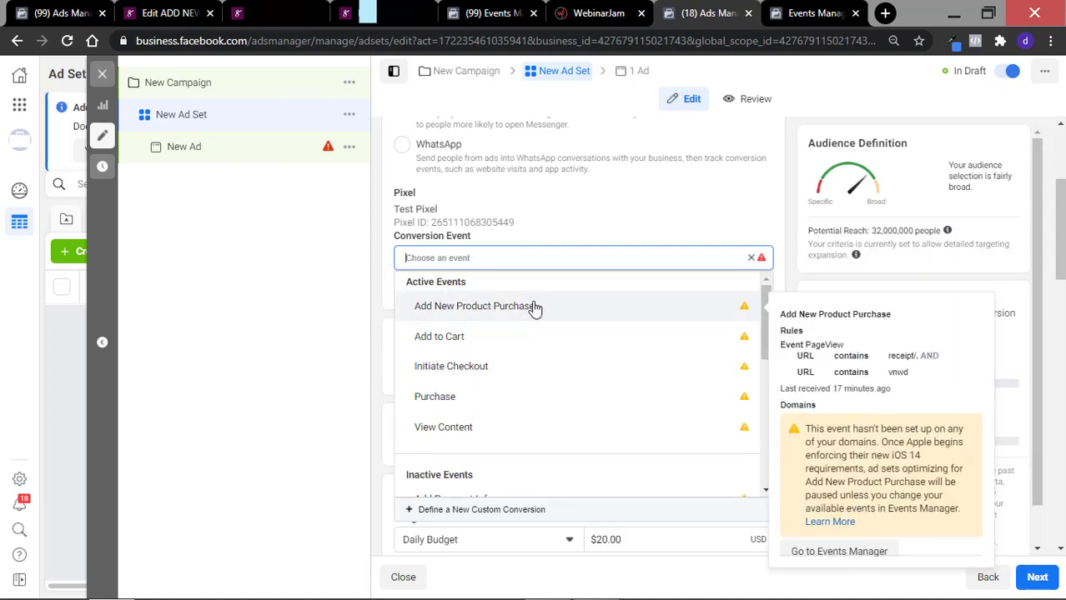
pyautogui.click(808, 12)
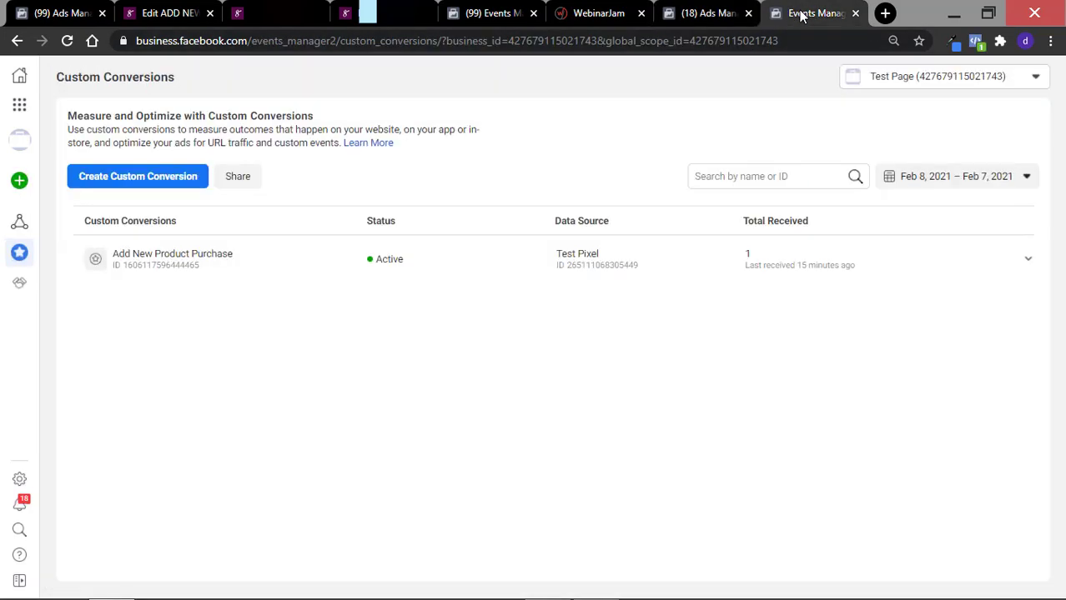
# Expand Add New Product Purchase to review its received event, URL rules and value.
pyautogui.click(170, 277)
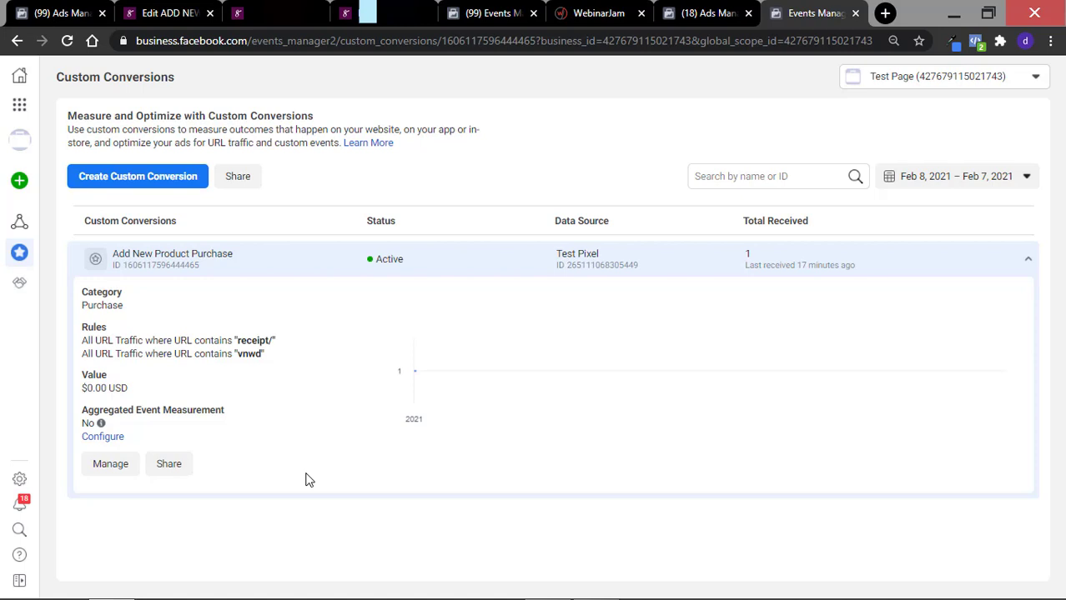
pyautogui.hotkey('ctrl', '2')
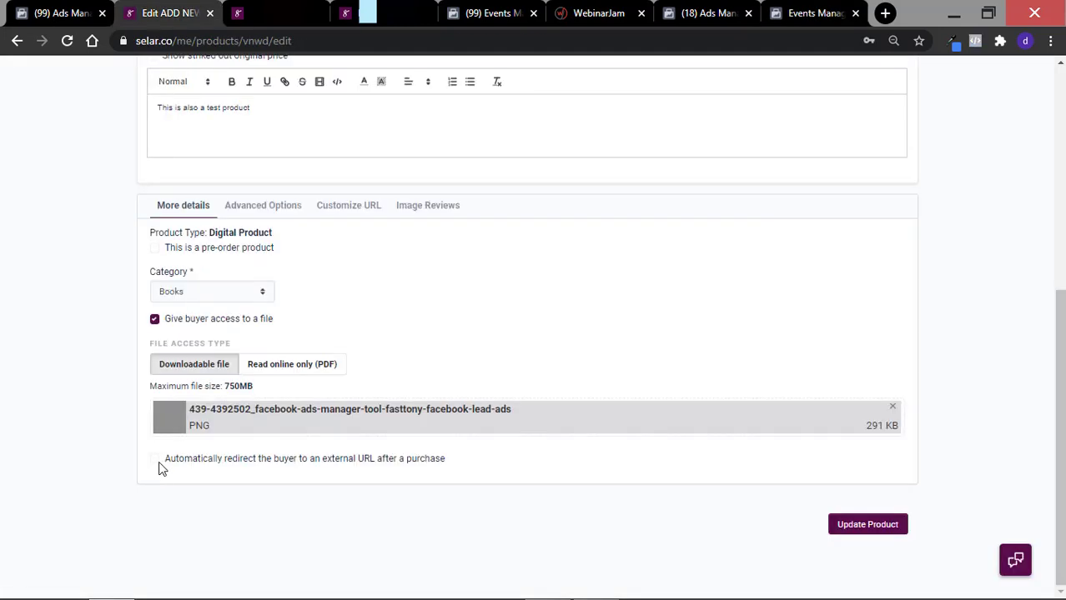